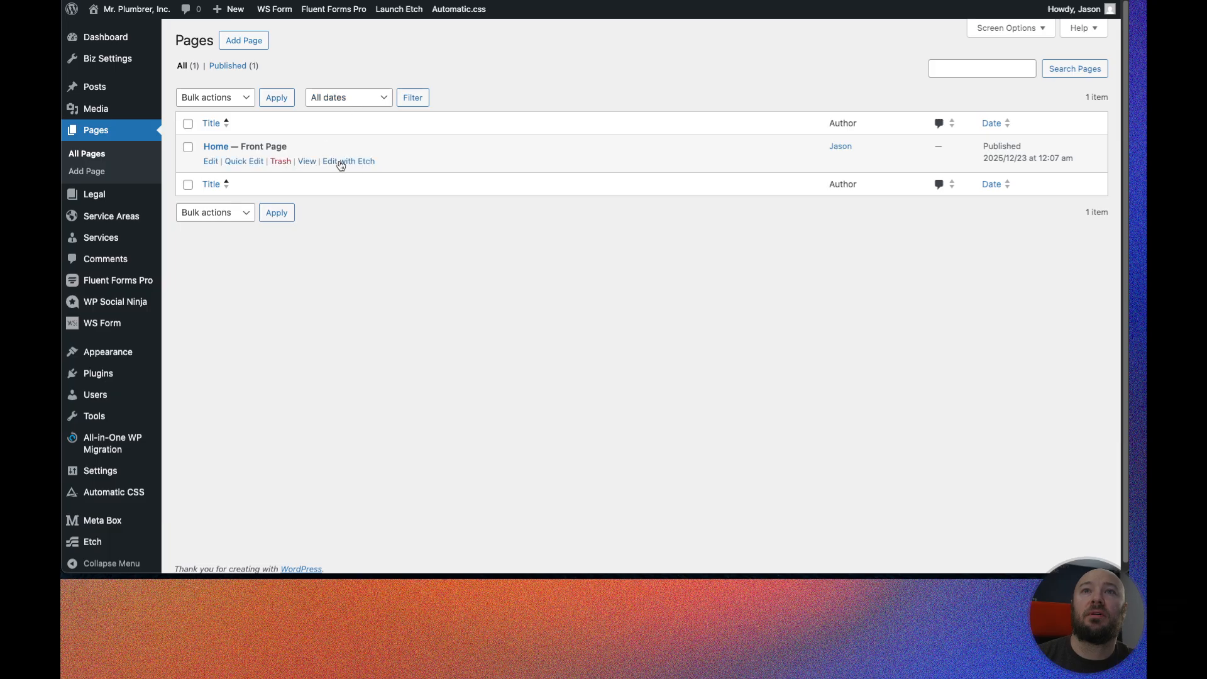
Open the Home page for editing in Etch and expand the Service Section down to its Inner div
click(377, 165)
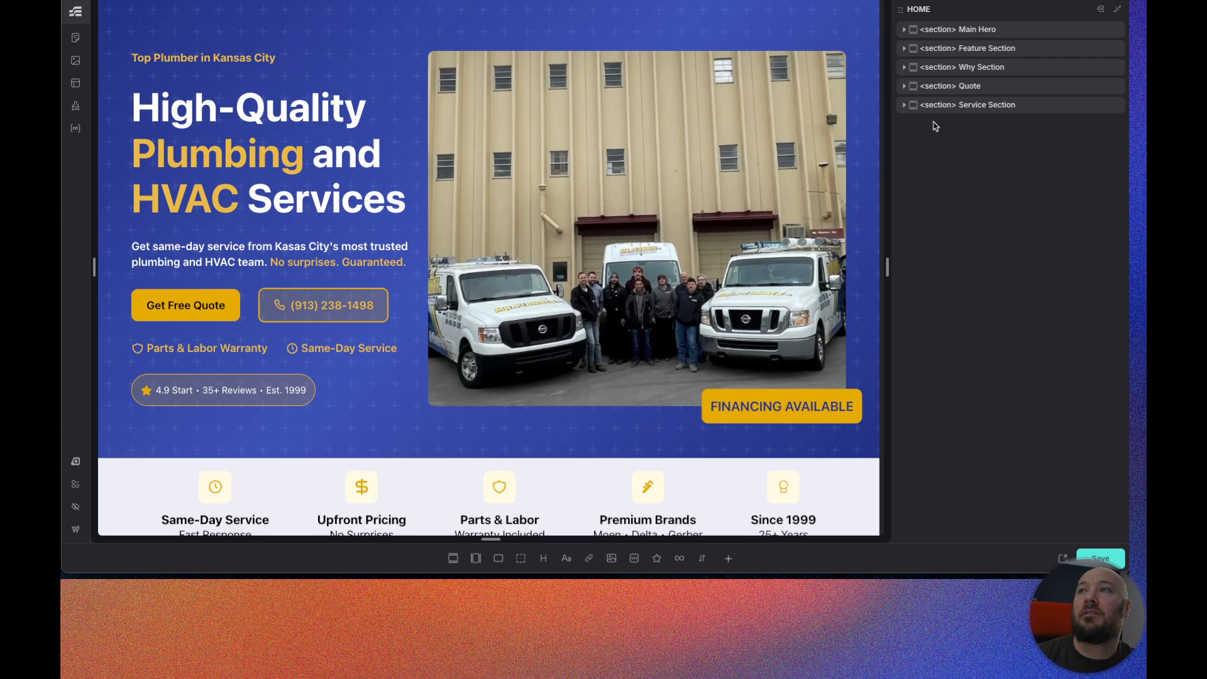
click(904, 105)
scroll(667, 222, down, 5)
scroll(668, 222, down, 10)
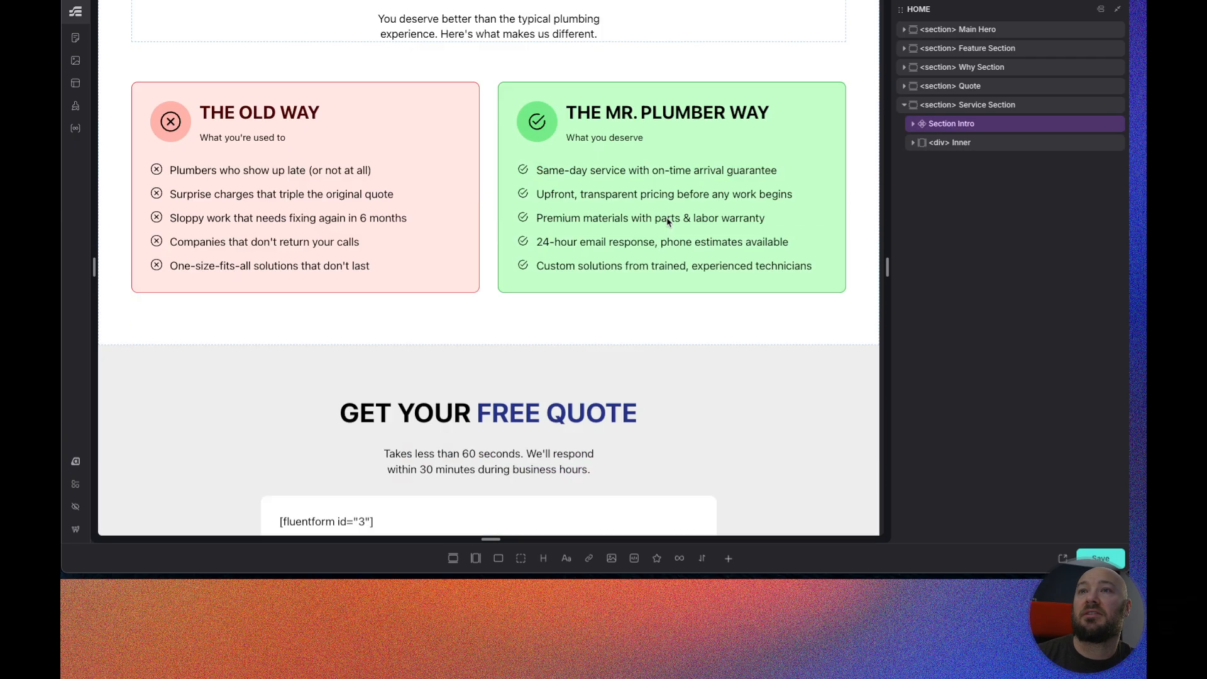
click(915, 143)
scroll(786, 205, down, 9)
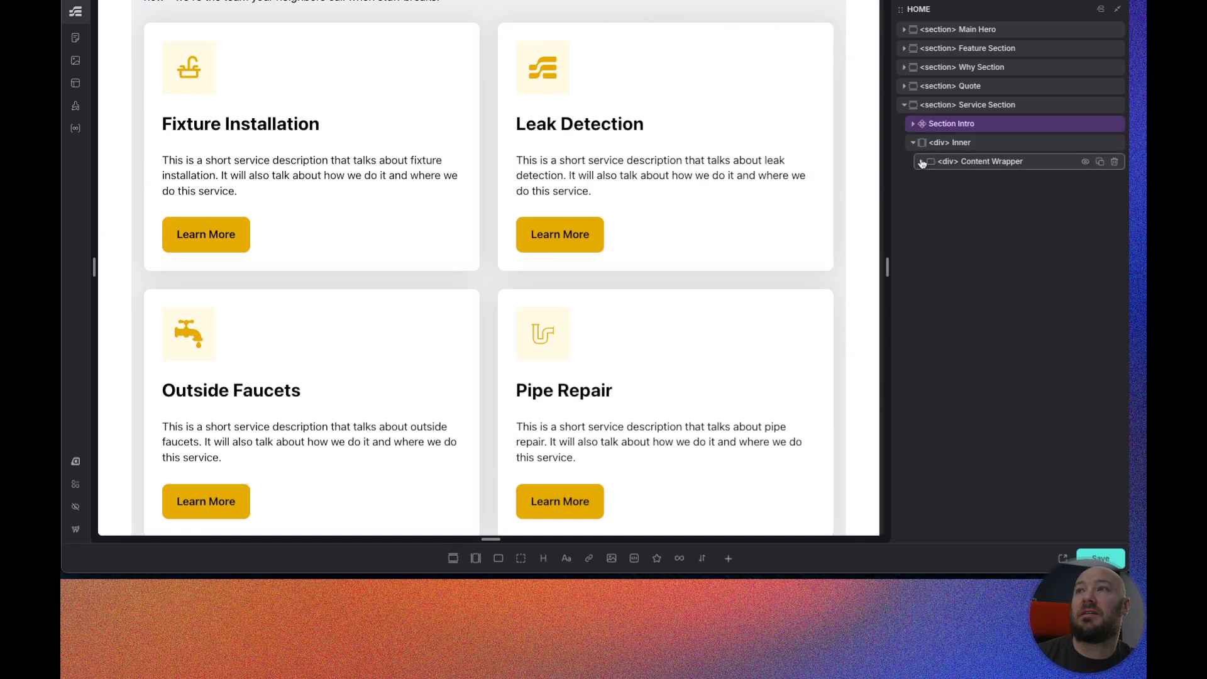
Open the Service Card component nested in the Service List loop of the Loop Tabs panels for editing
click(921, 162)
click(931, 180)
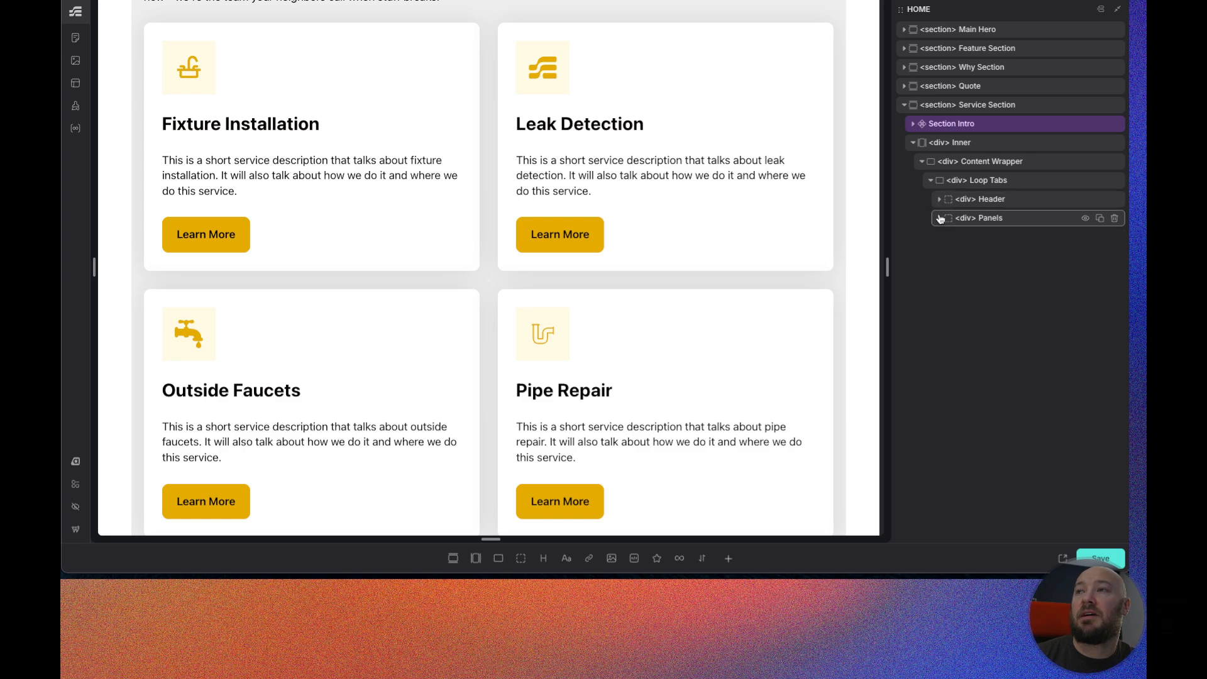
click(939, 218)
click(949, 237)
click(957, 256)
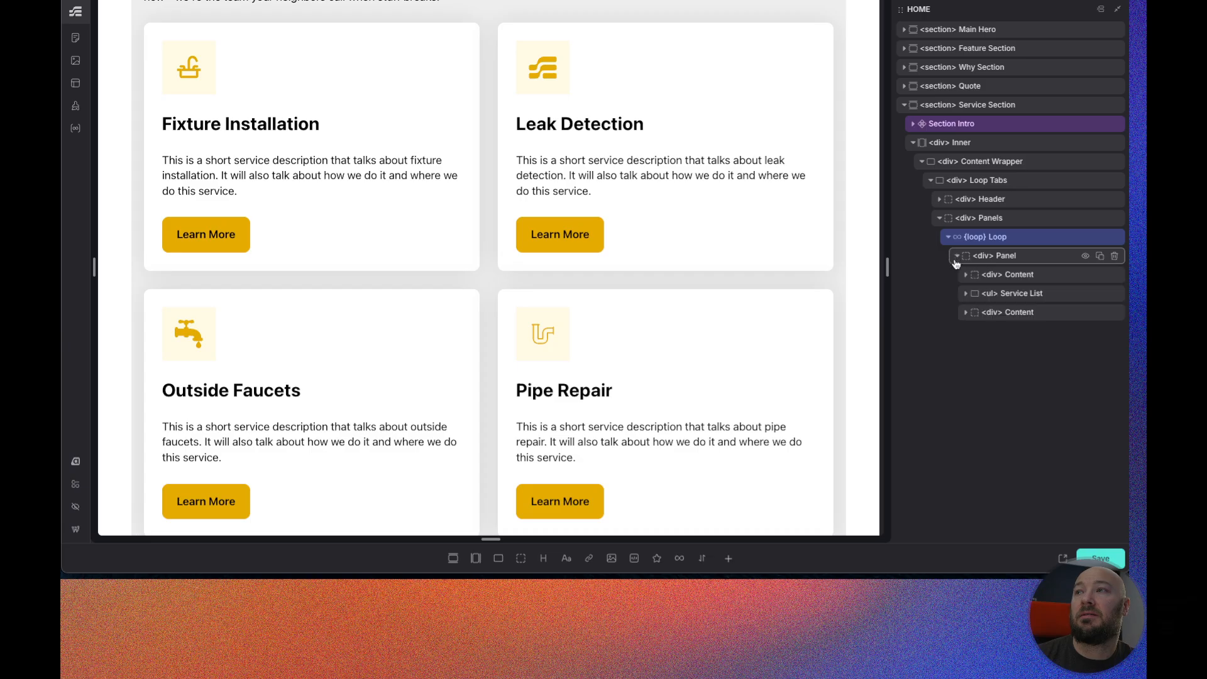
click(965, 293)
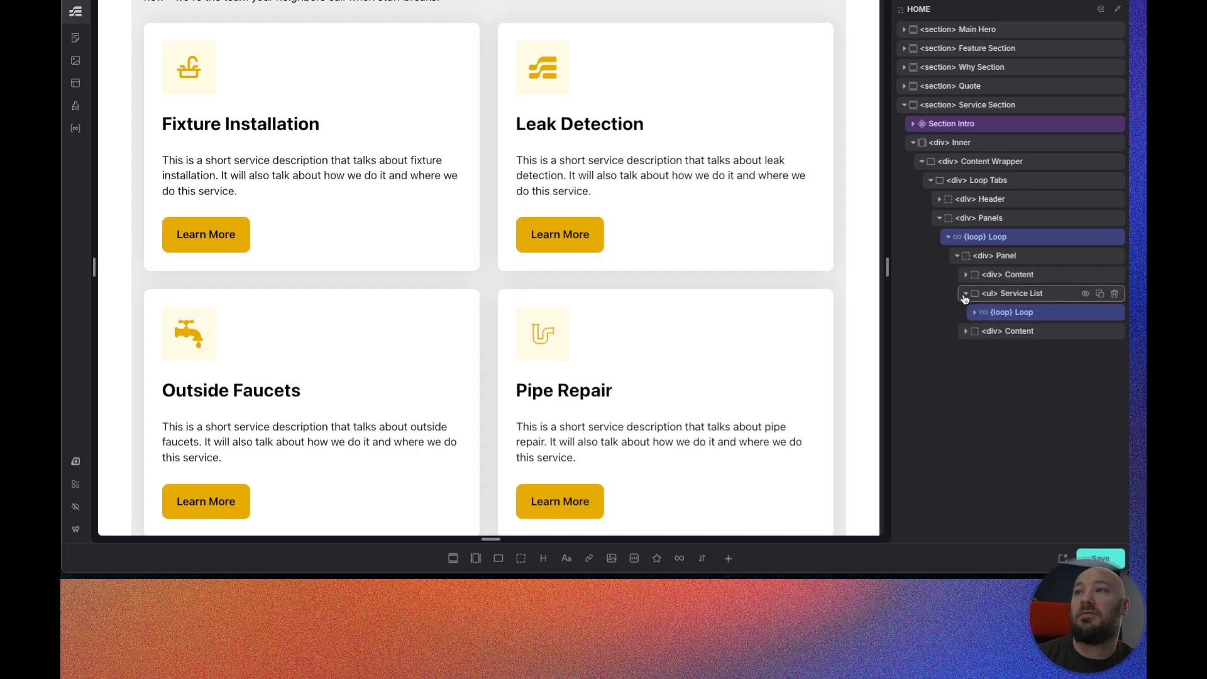
click(975, 312)
click(983, 331)
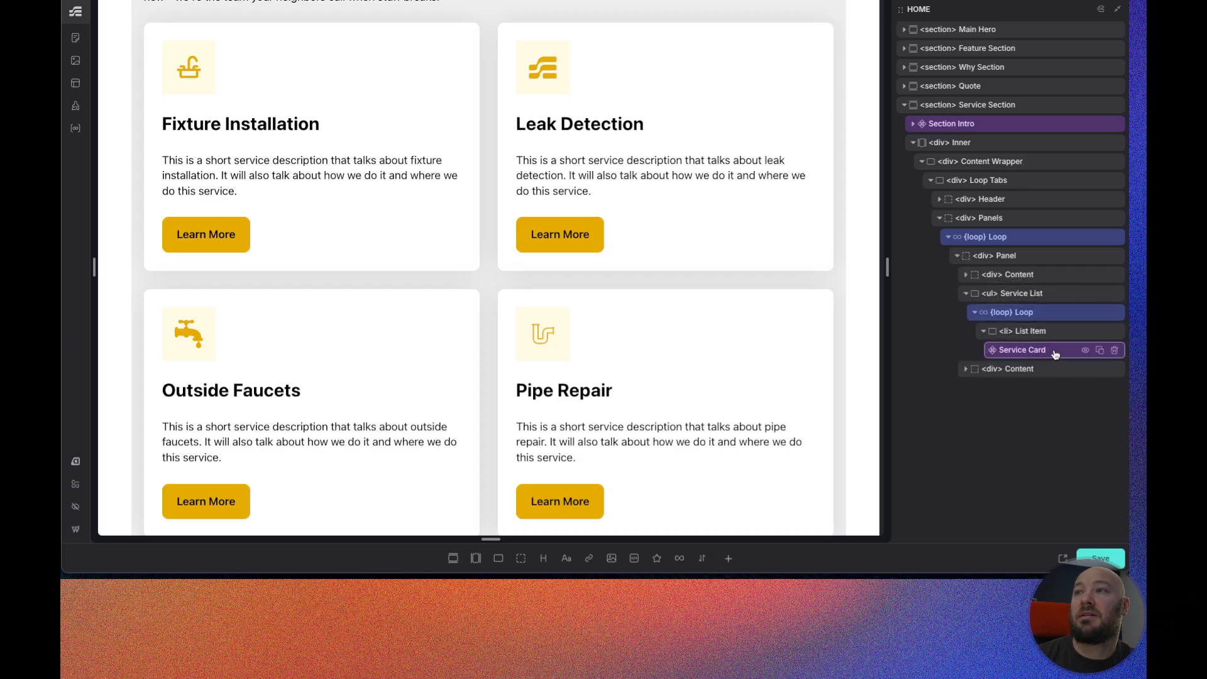
click(1050, 352)
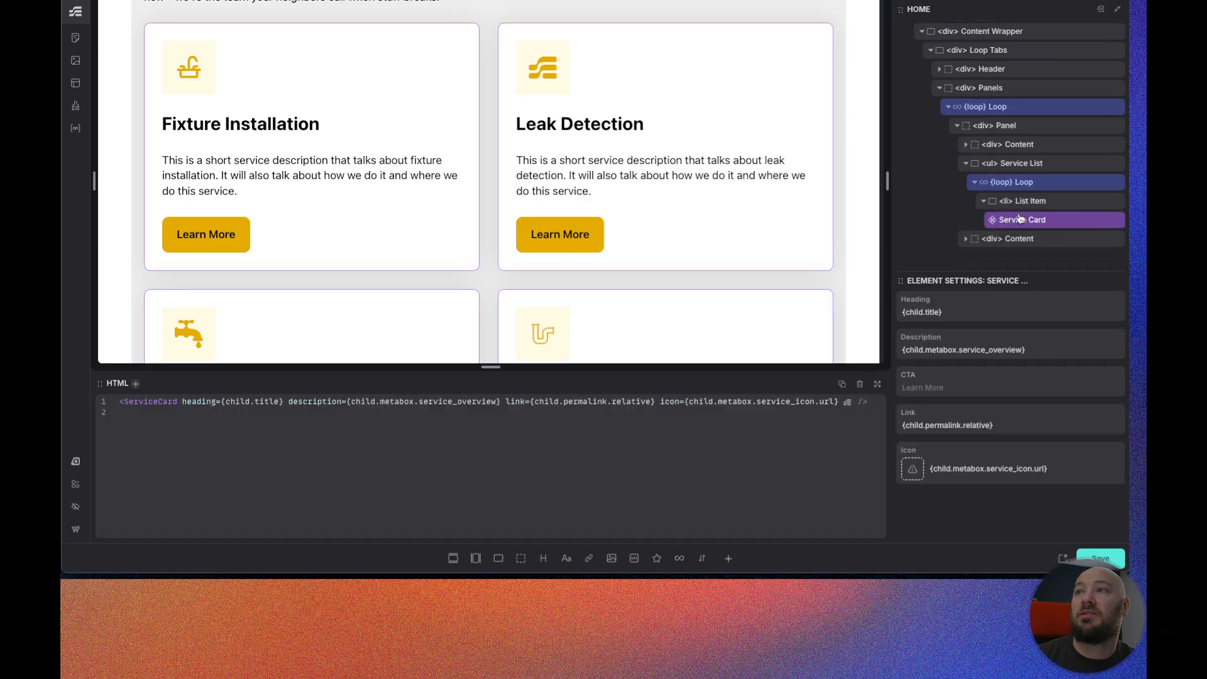
right_click(1053, 224)
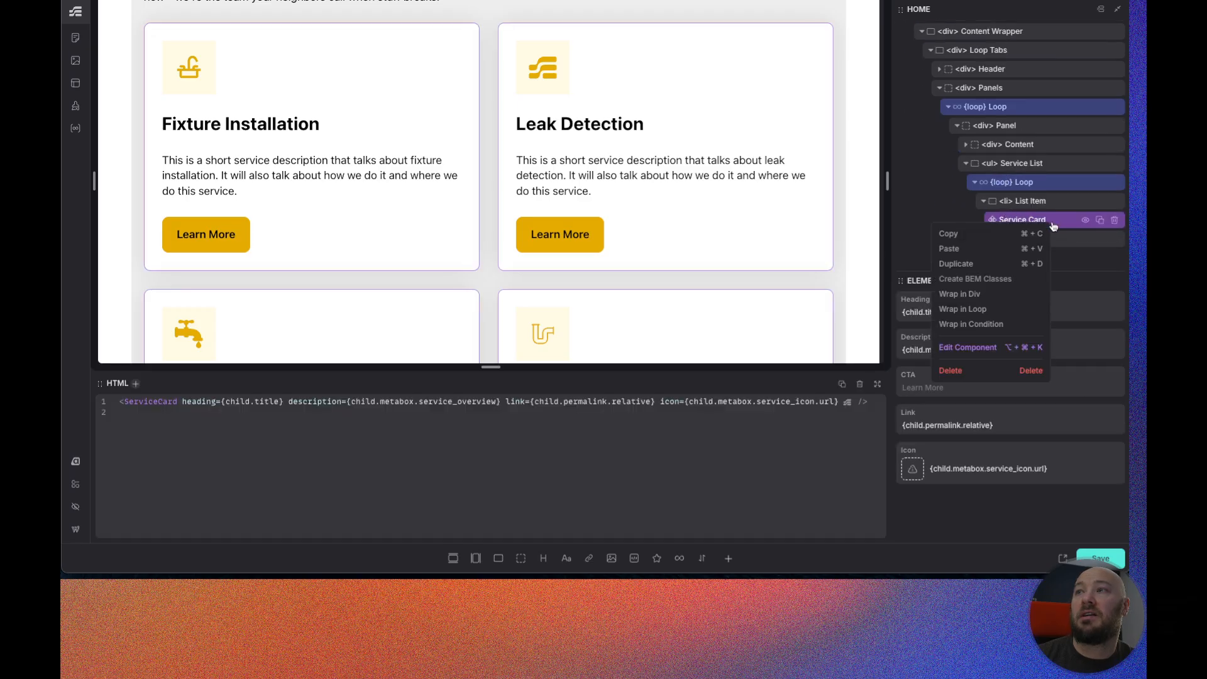
click(972, 349)
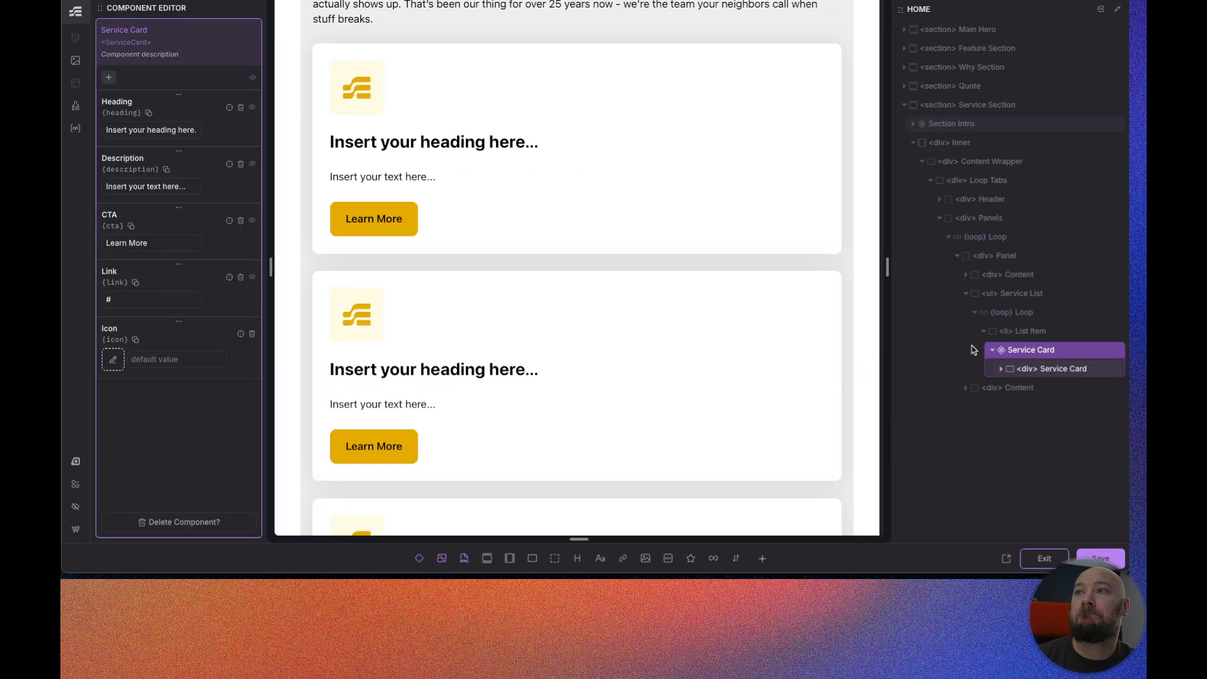
Change the HTML tag of the component's root Service Card div to article and save the component
click(1050, 370)
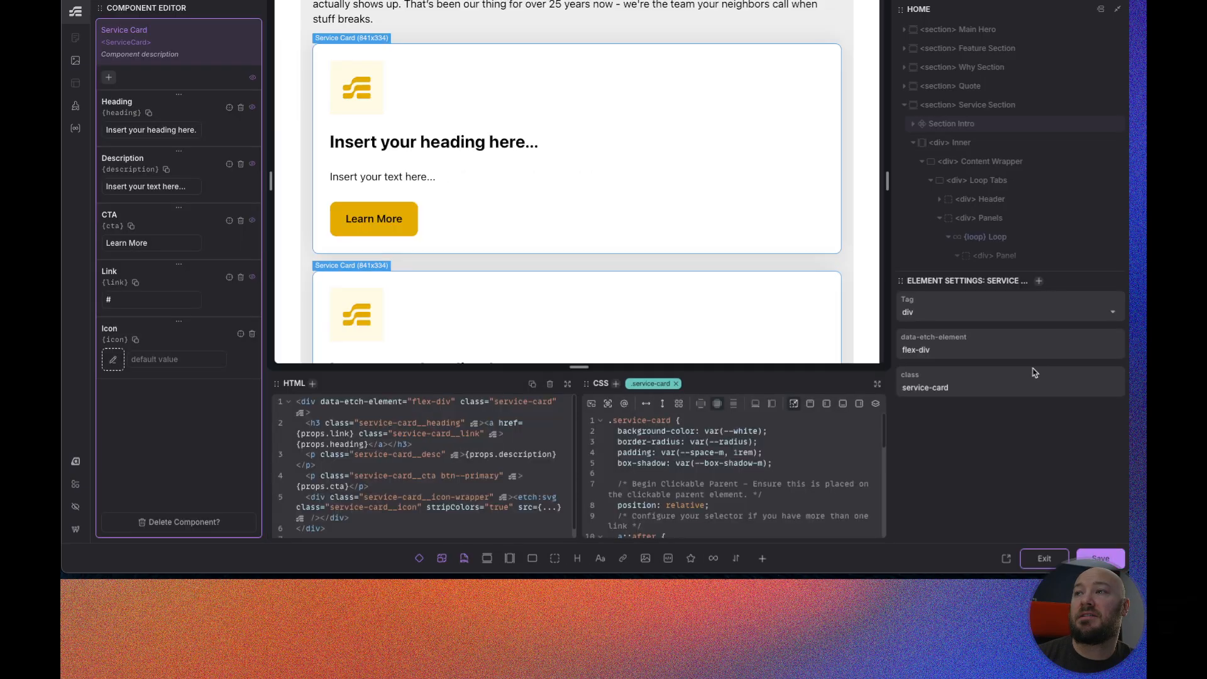
click(917, 311)
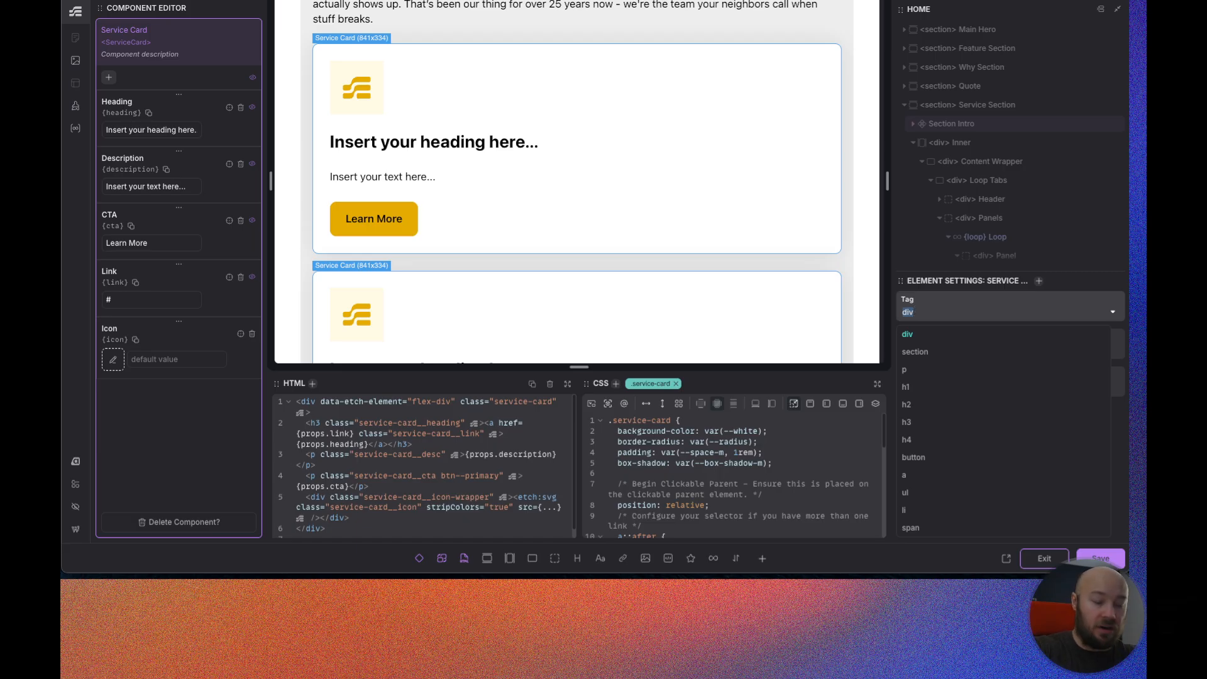
text(artic)
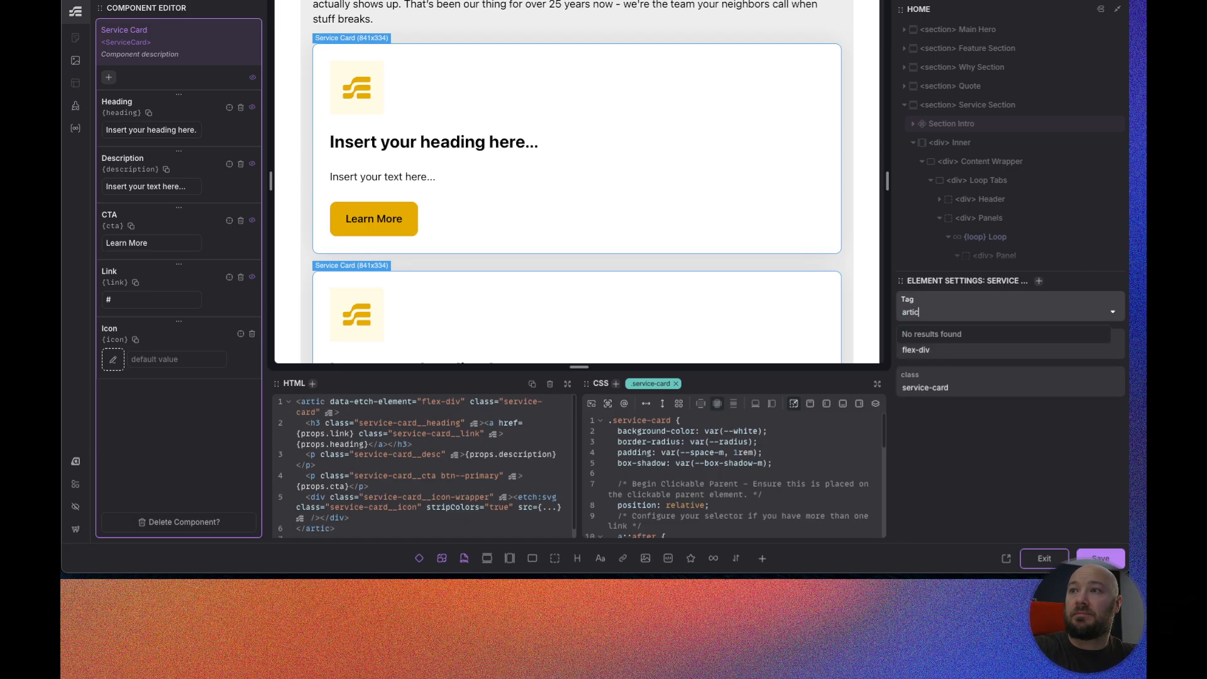
text(le)
key(Escape)
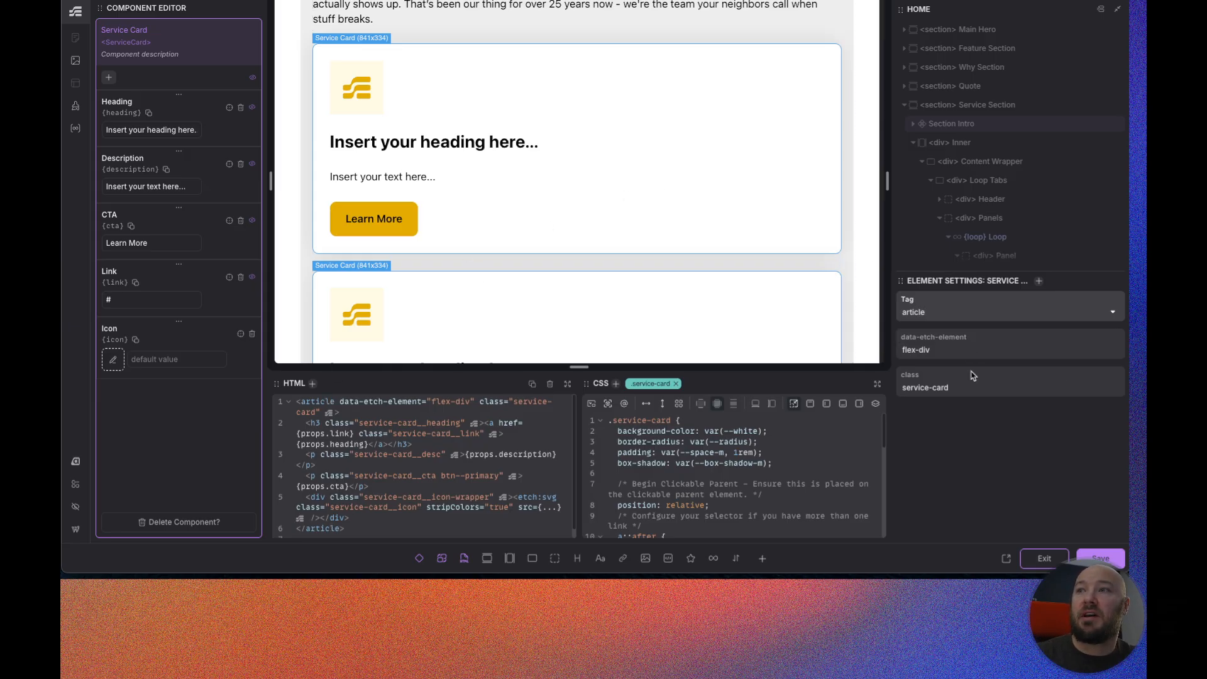
click(1099, 557)
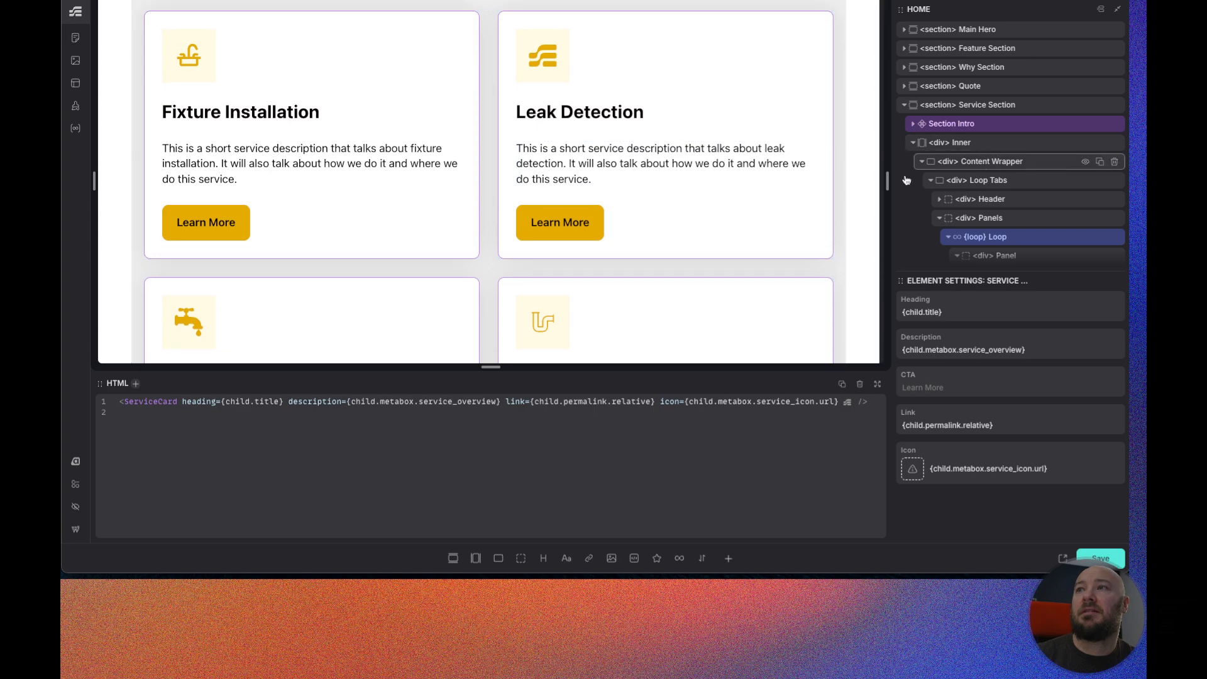
Collapse the Service Section in the page structure and hide it on the canvas
scroll(421, 105, up, 1)
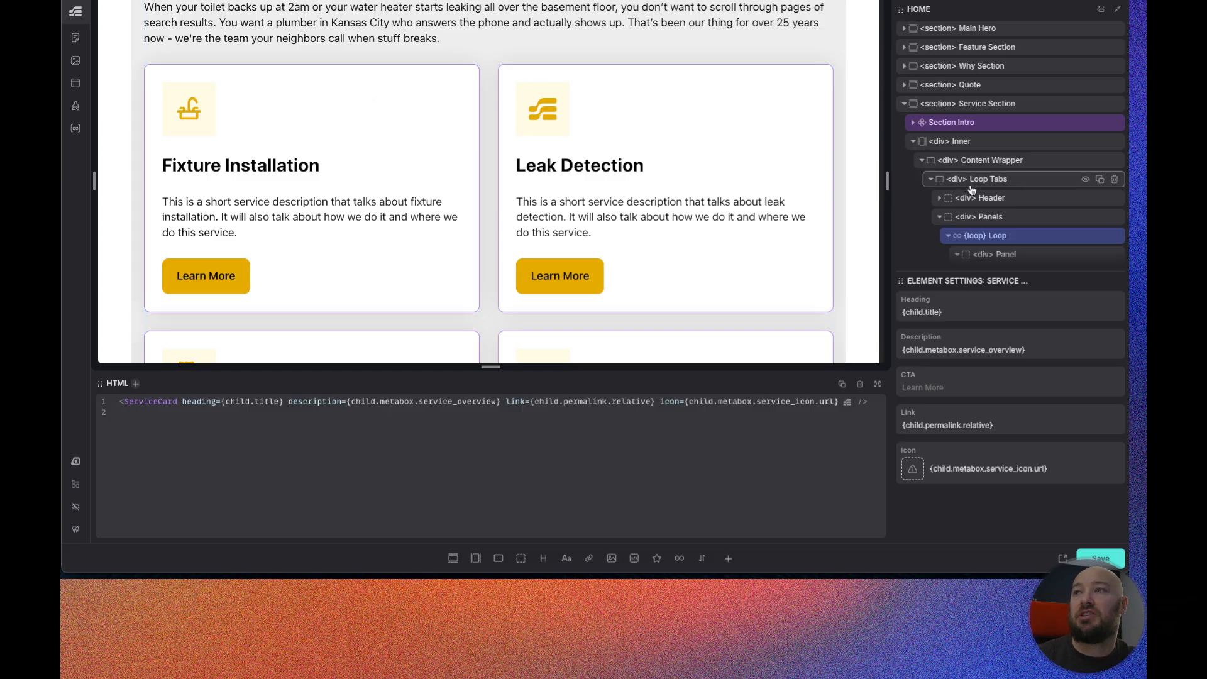
scroll(971, 188, down, 3)
scroll(981, 188, up, 3)
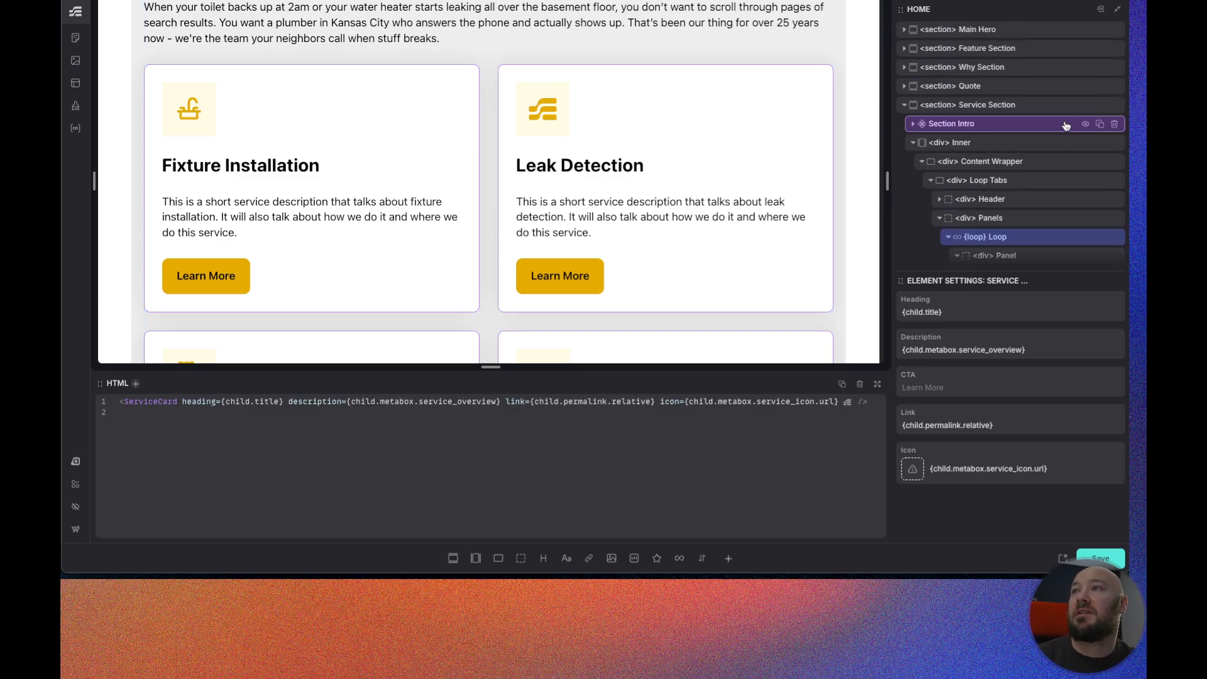
click(909, 106)
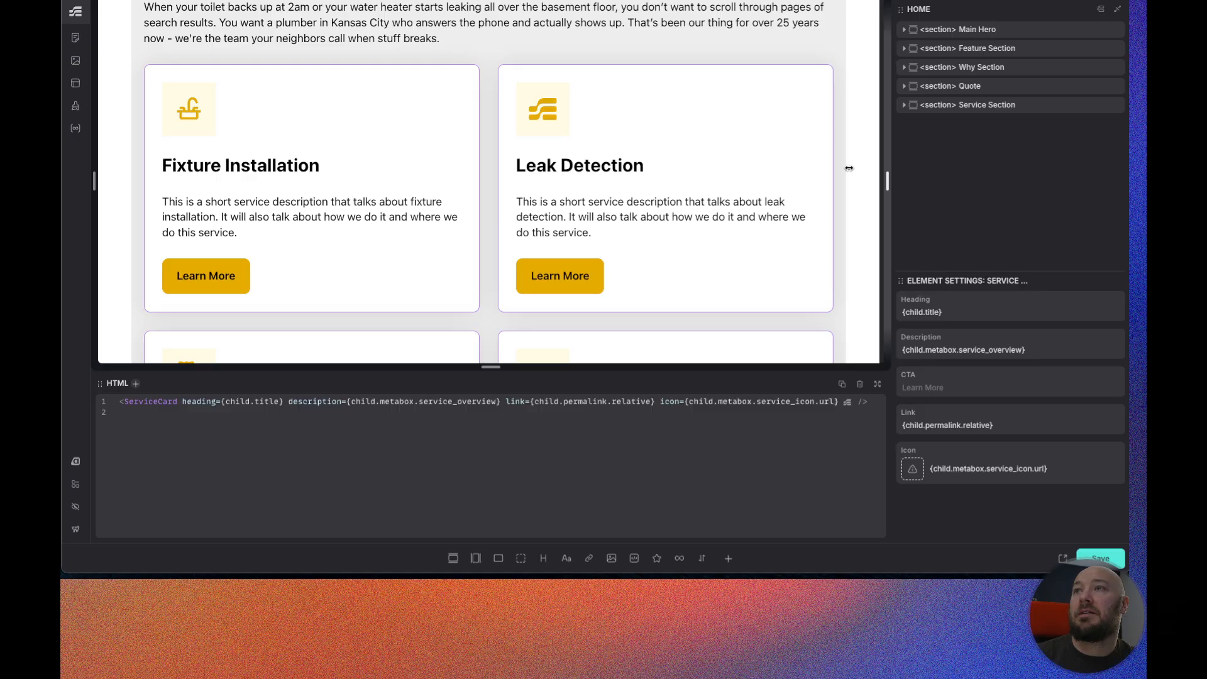
scroll(558, 225, down, 8)
scroll(559, 224, down, 20)
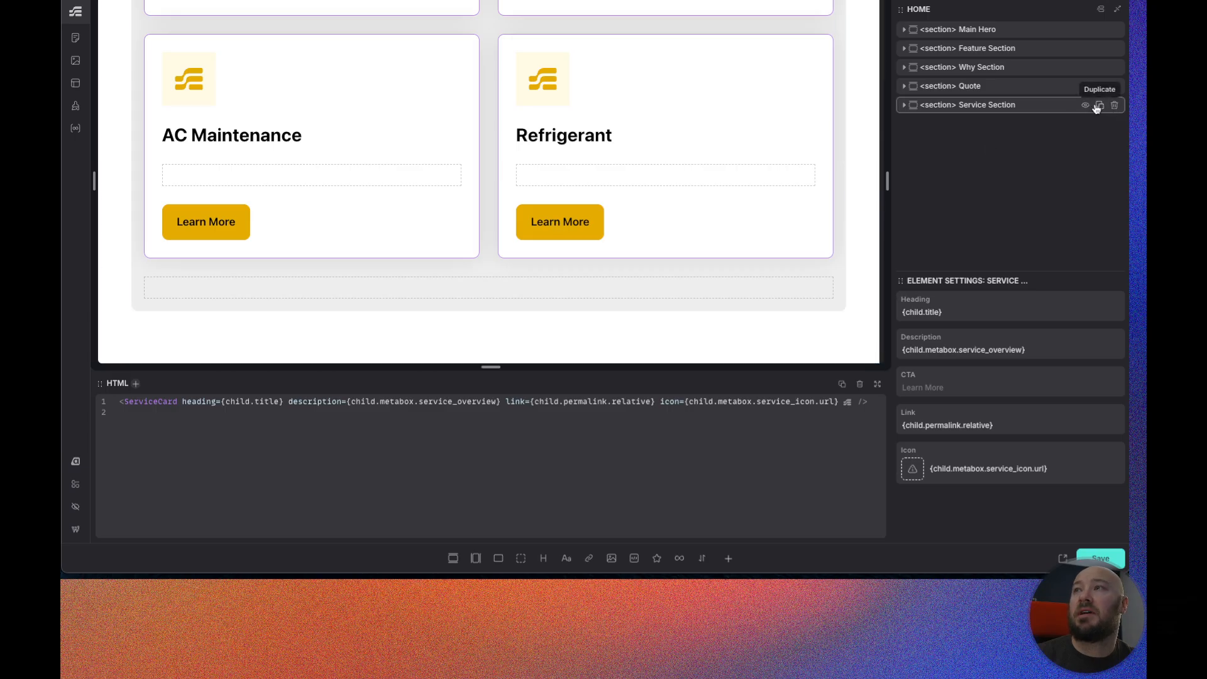
click(1092, 105)
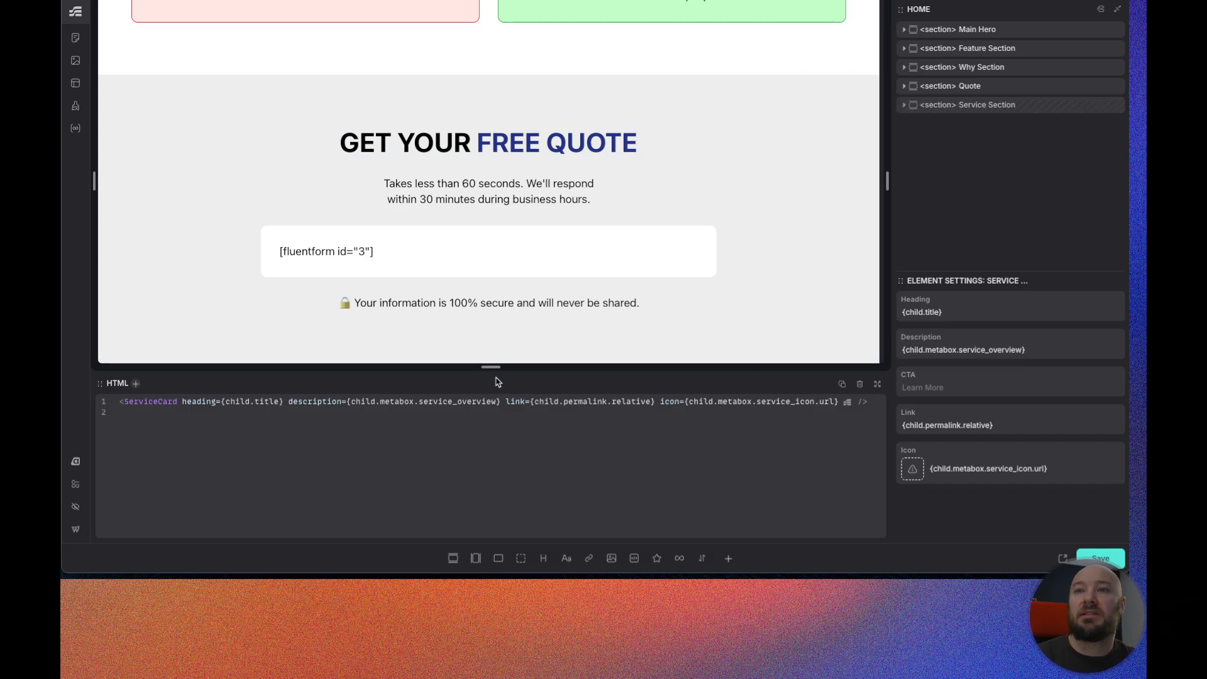
Add a new section to the page, naming it Process Section and its container Inner
click(452, 558)
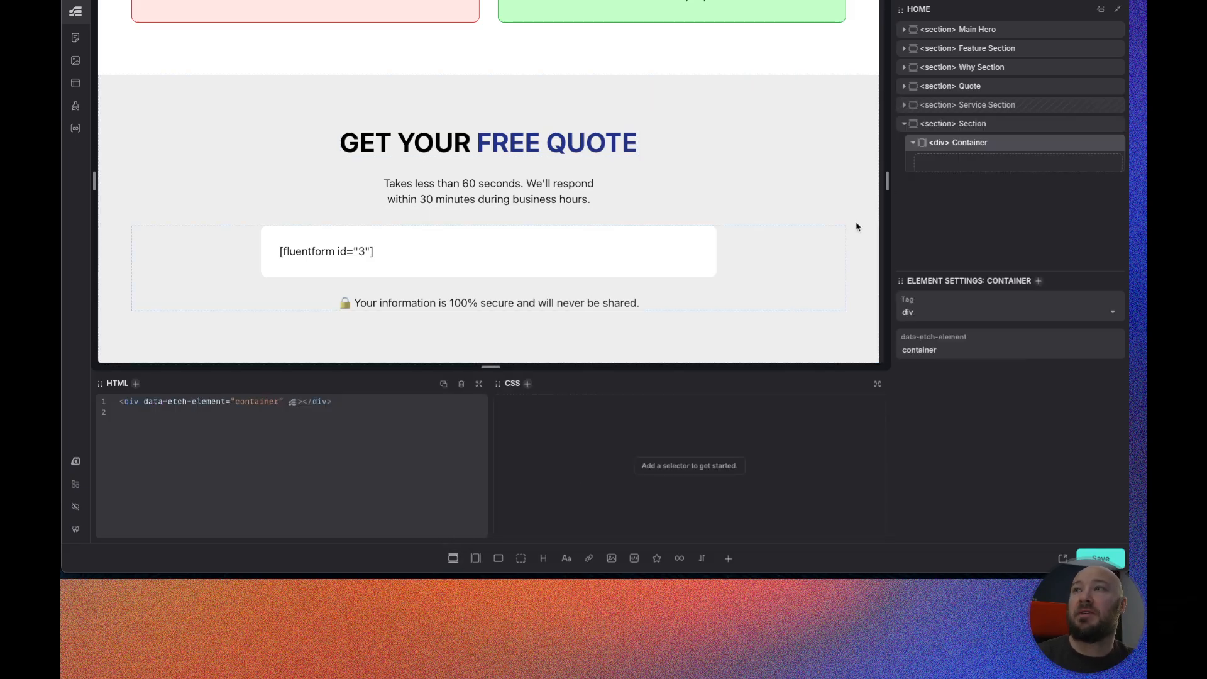
double_click(972, 124)
text(P)
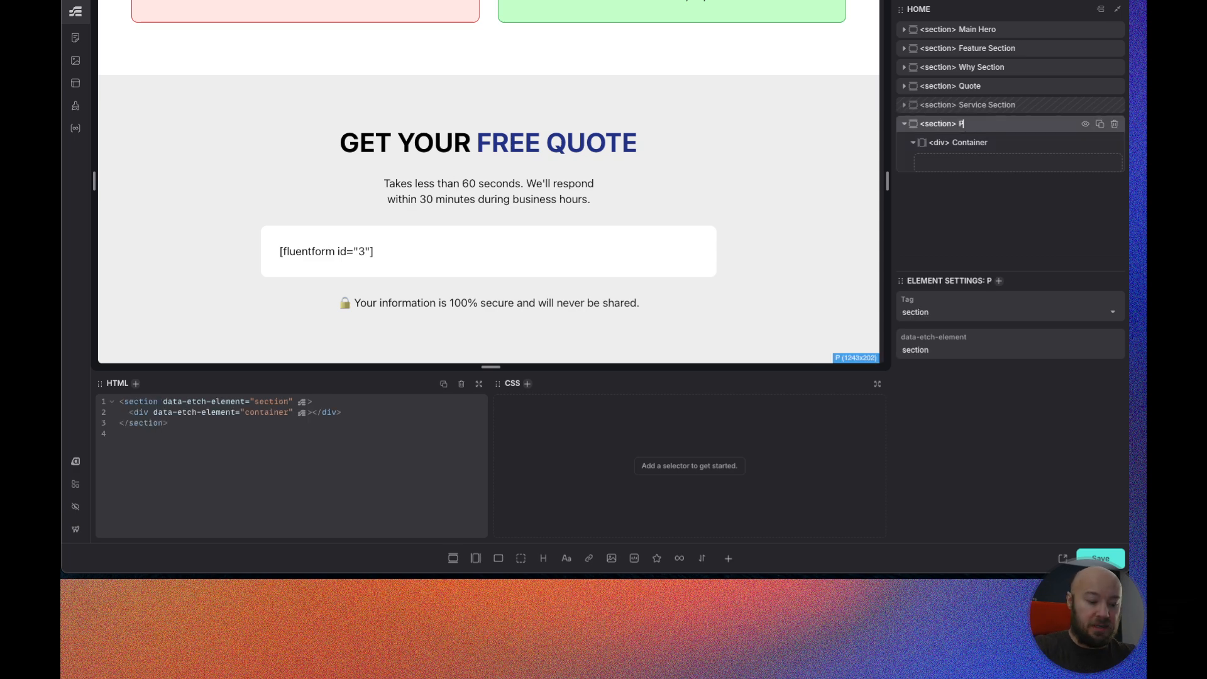
text(rocess Section)
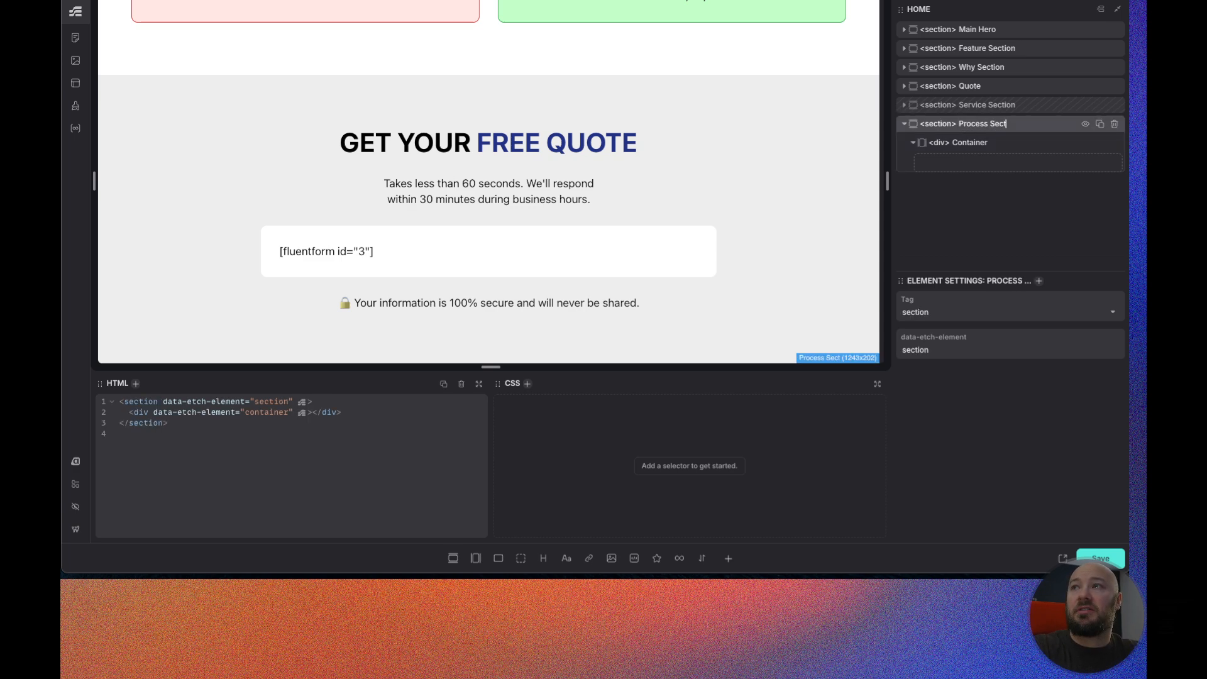
key(Return)
double_click(968, 143)
text(Inner)
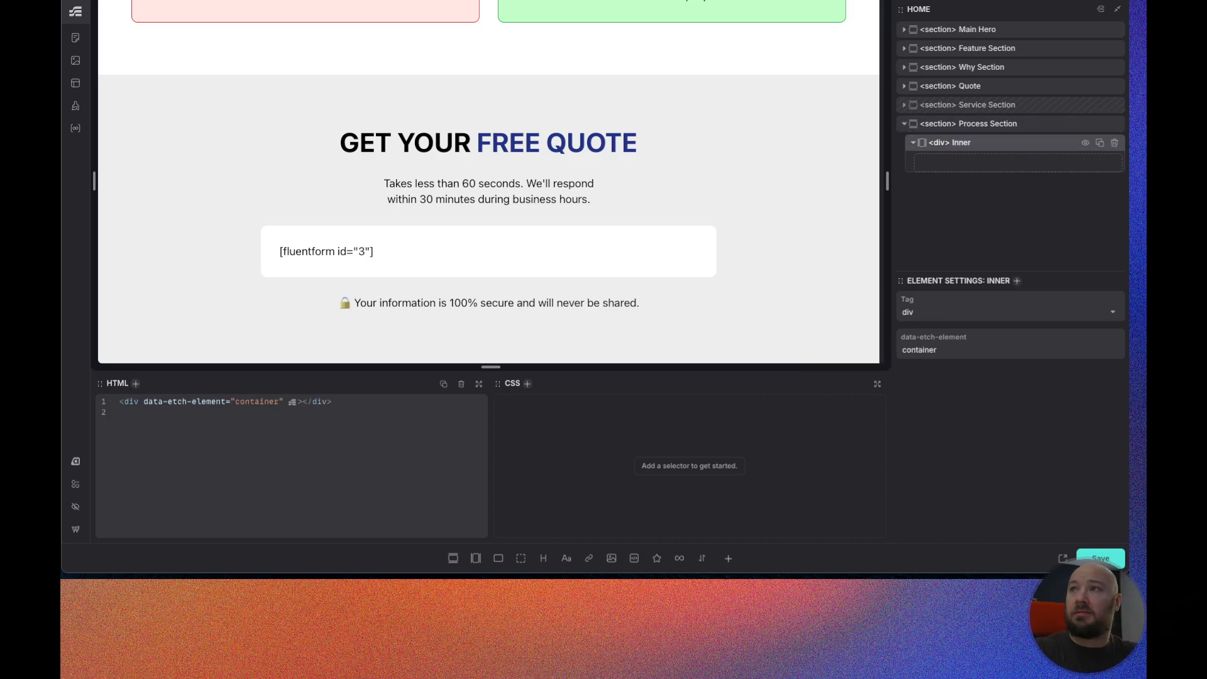
Insert the Section Intro component into the Process Section and place it above the Inner container
click(997, 126)
click(728, 558)
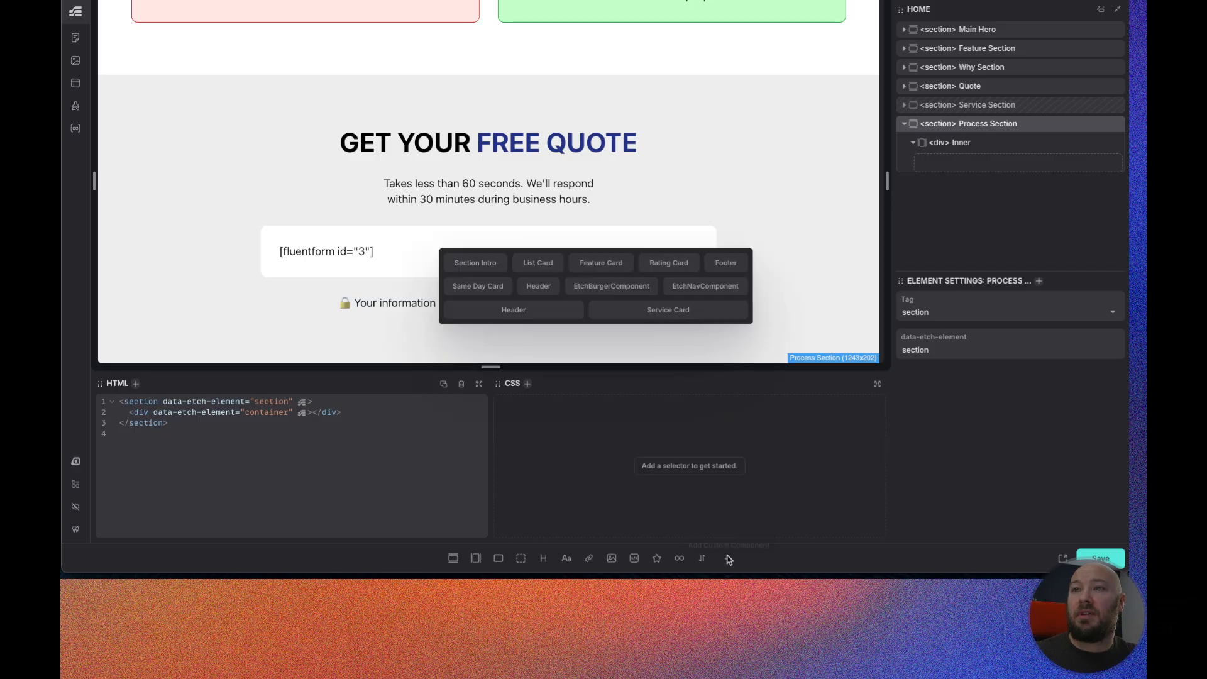
click(481, 263)
drag(992, 185, 1005, 128)
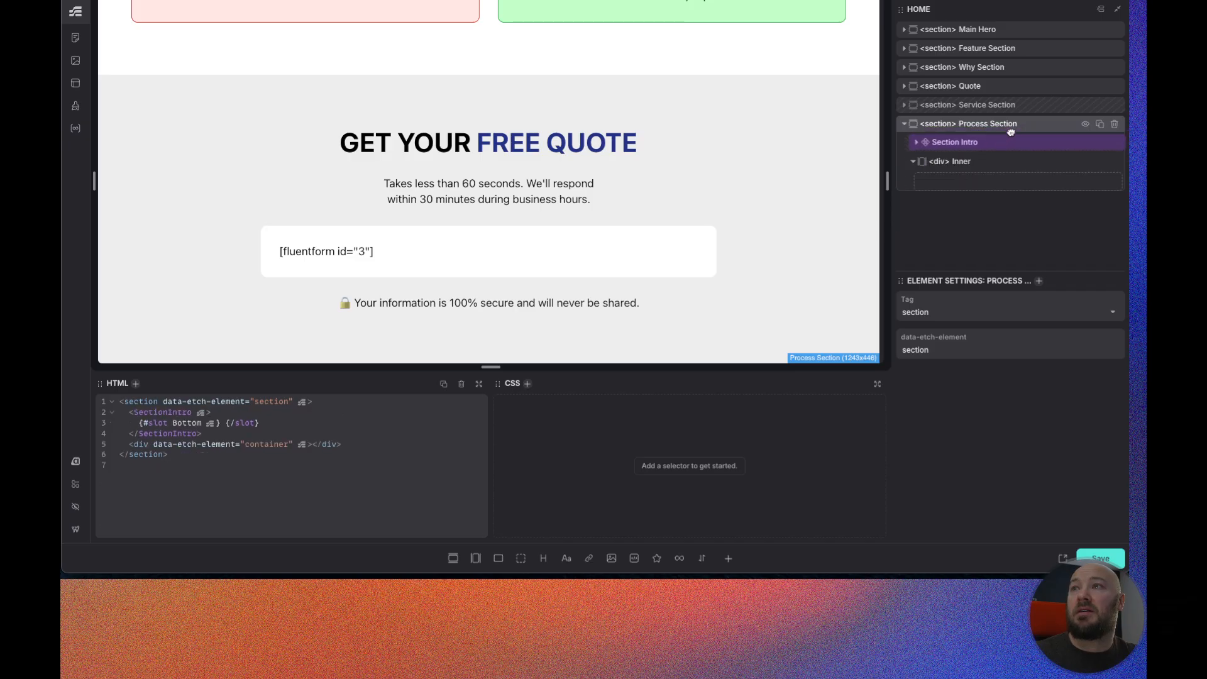
scroll(474, 222, down, 5)
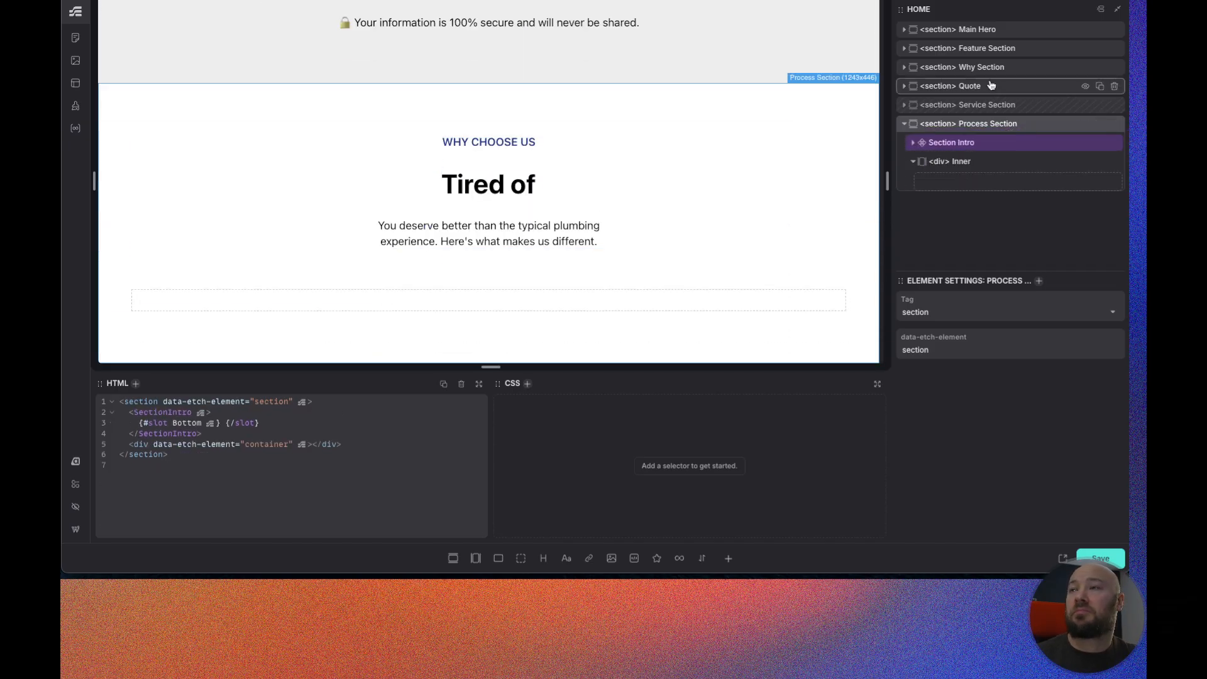
Add a flex div inside the Process Section's Inner container and nest a second flex div within it
click(960, 163)
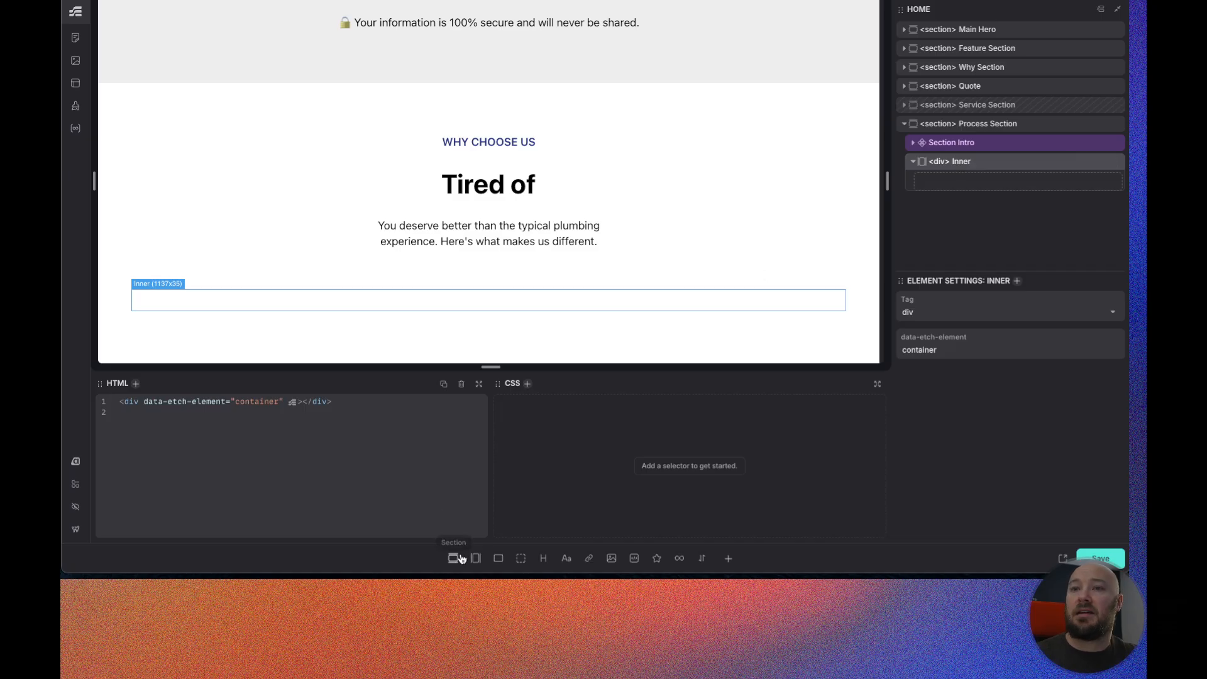
click(500, 559)
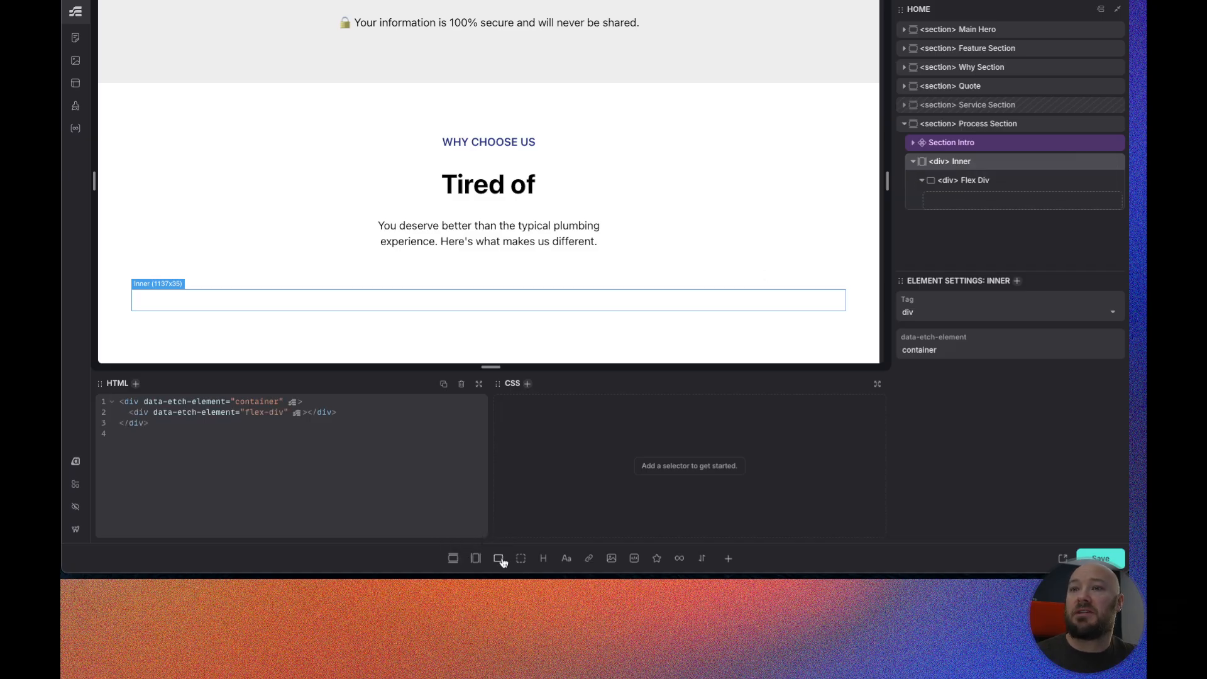
click(978, 181)
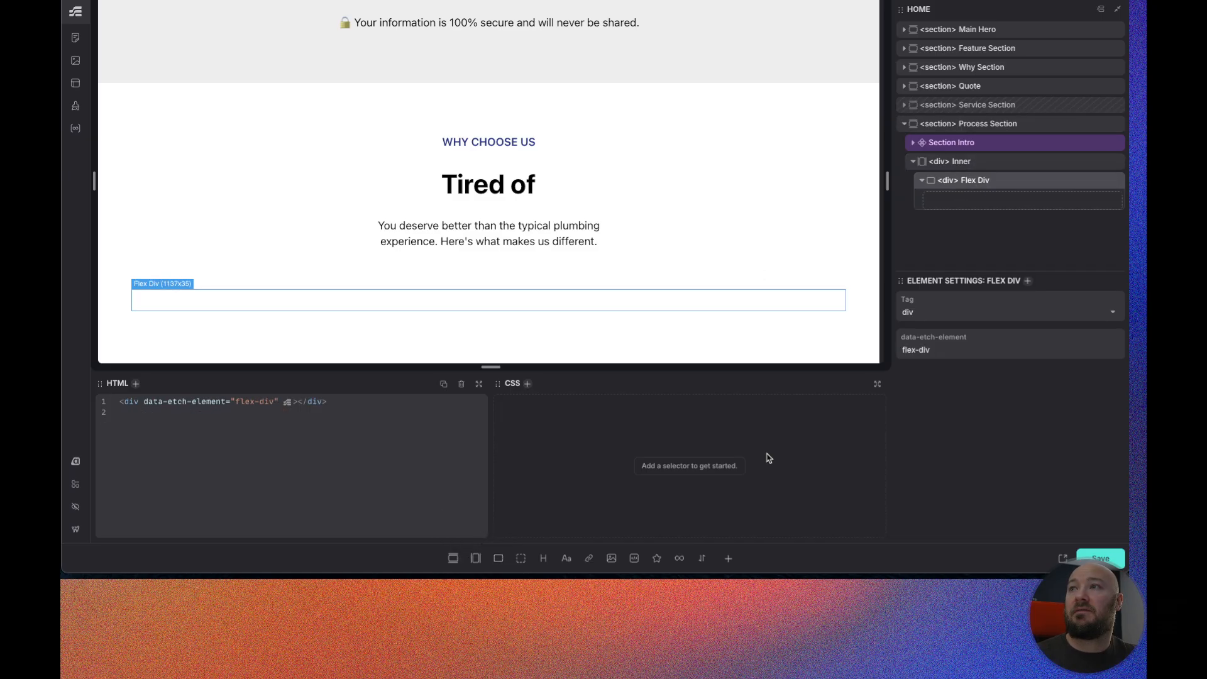
click(500, 559)
Name the outer flex div List Wrapper with tag ul and the nested one List Item with tag li
click(987, 199)
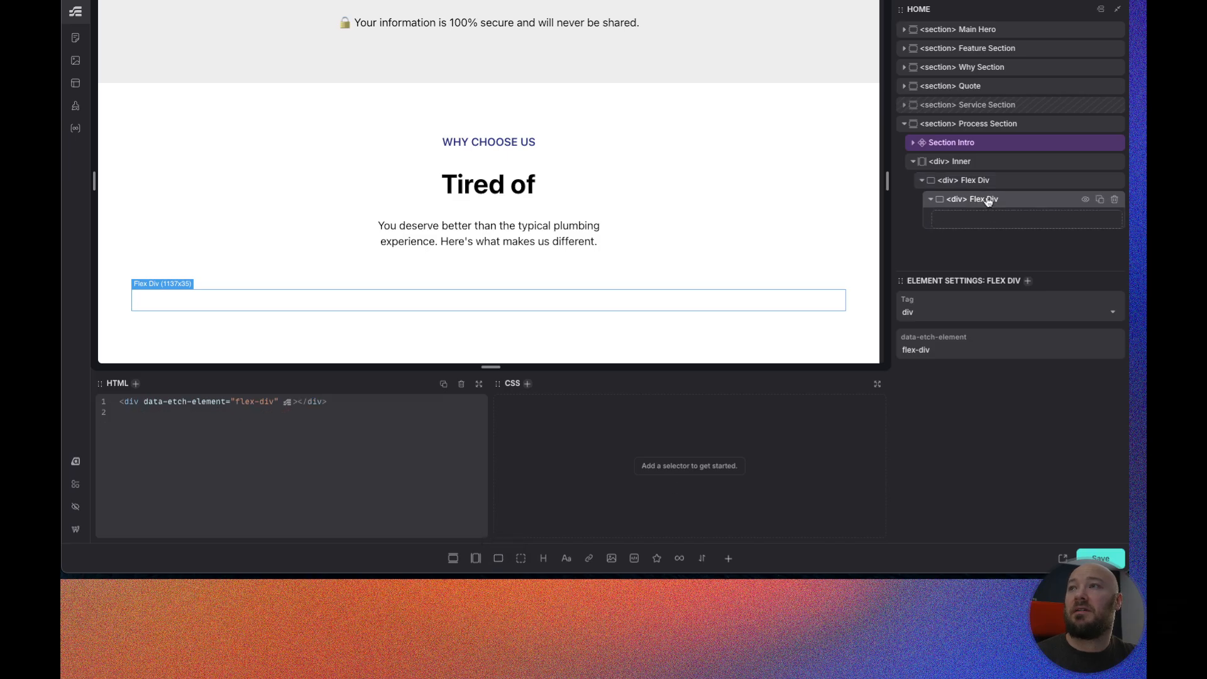
text(List Item)
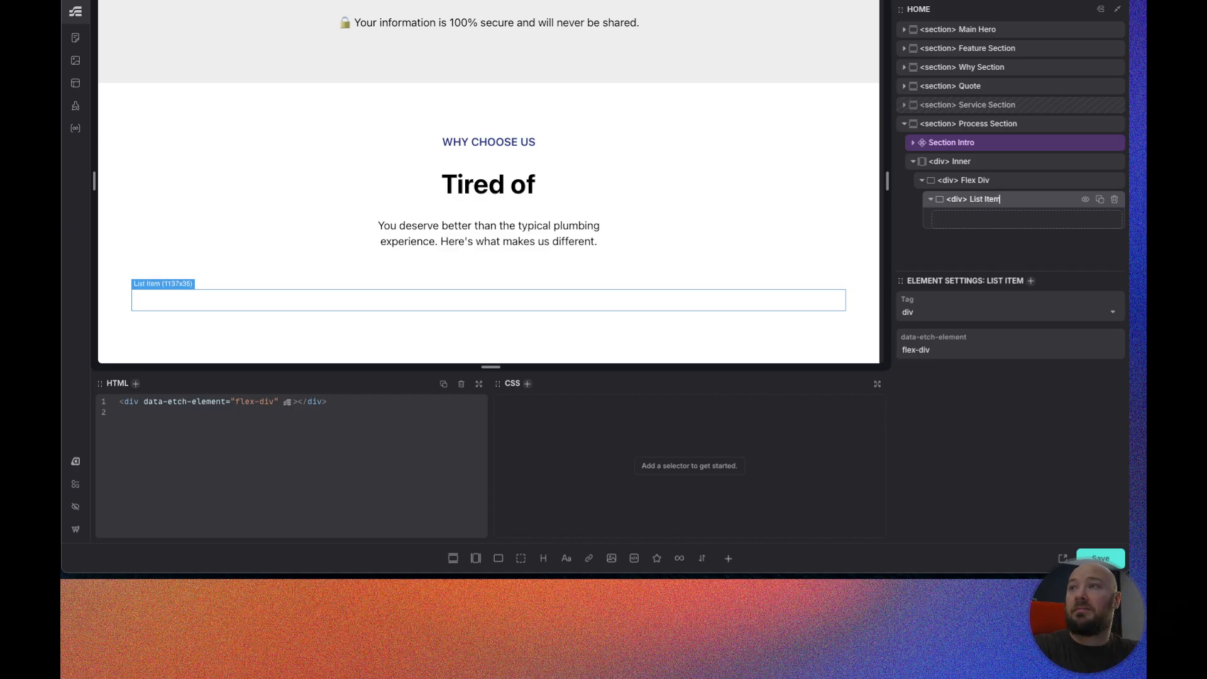
double_click(982, 181)
text(L)
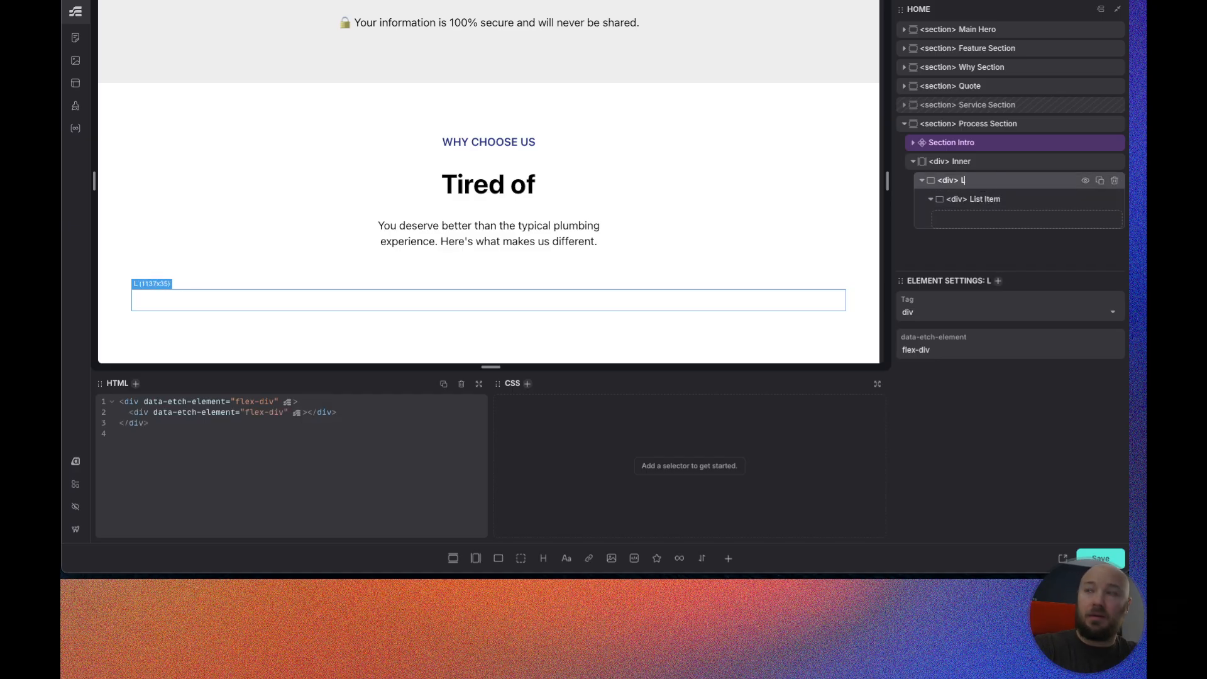
text(ist Wrapper)
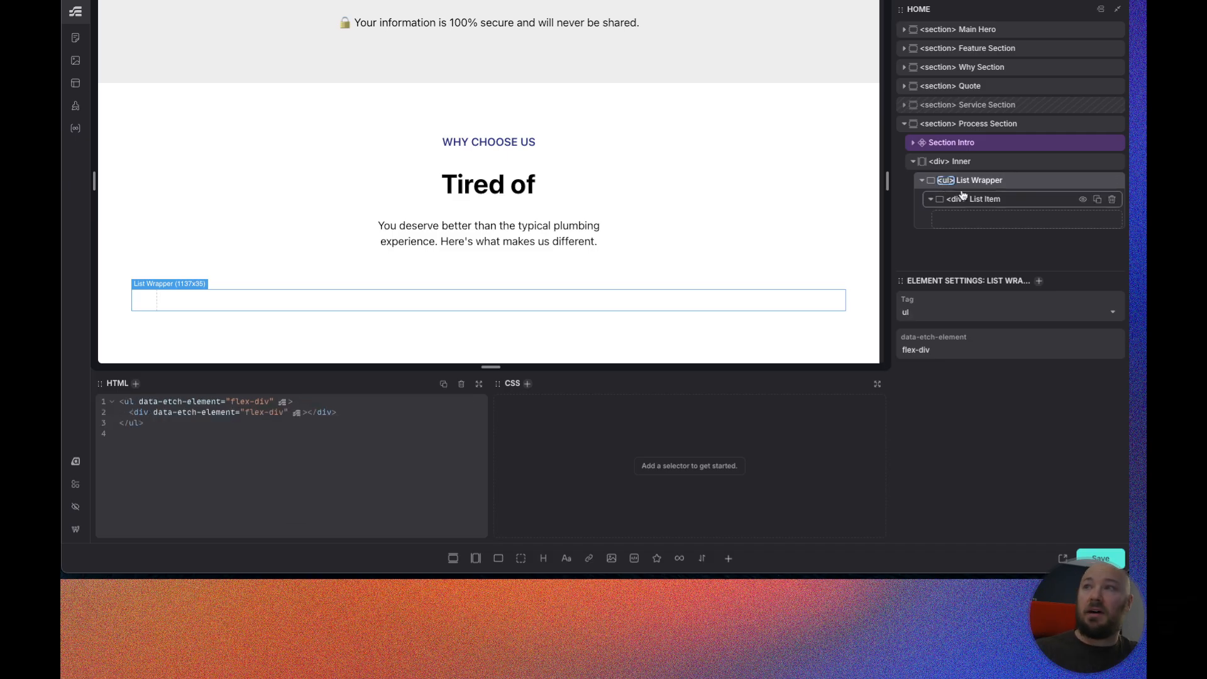
click(955, 200)
text(li)
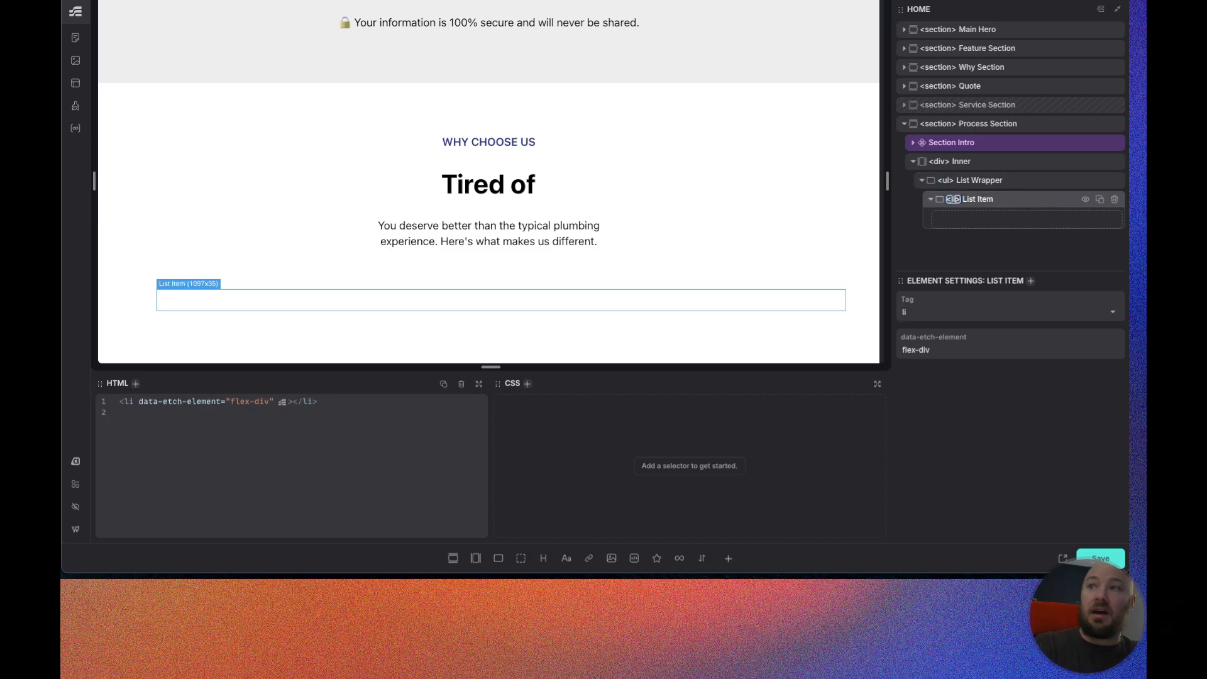
Create BEM classes for the Process Section and its nested elements
click(1013, 125)
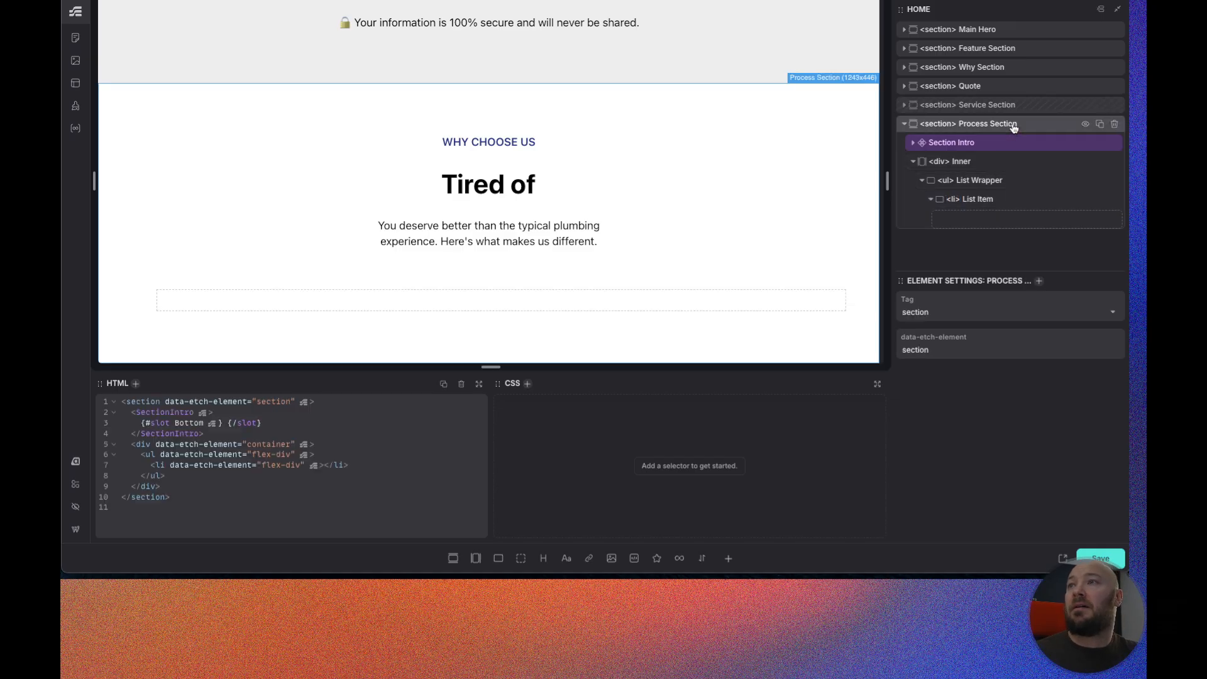
right_click(1011, 127)
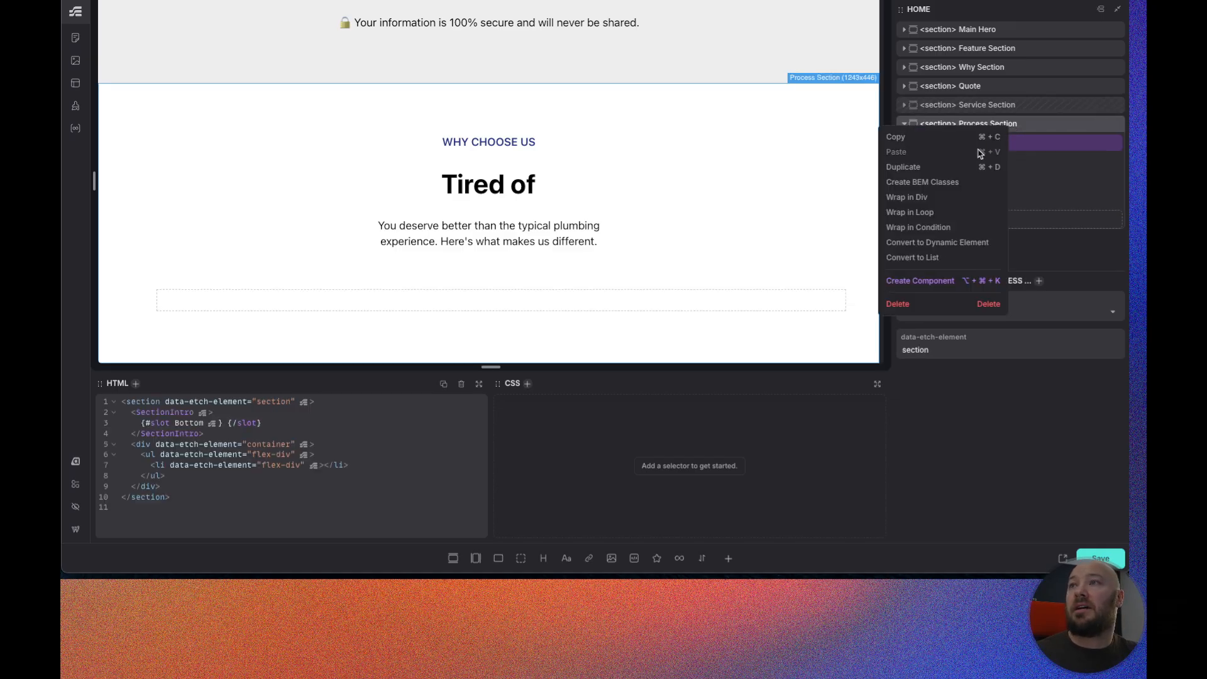
click(922, 182)
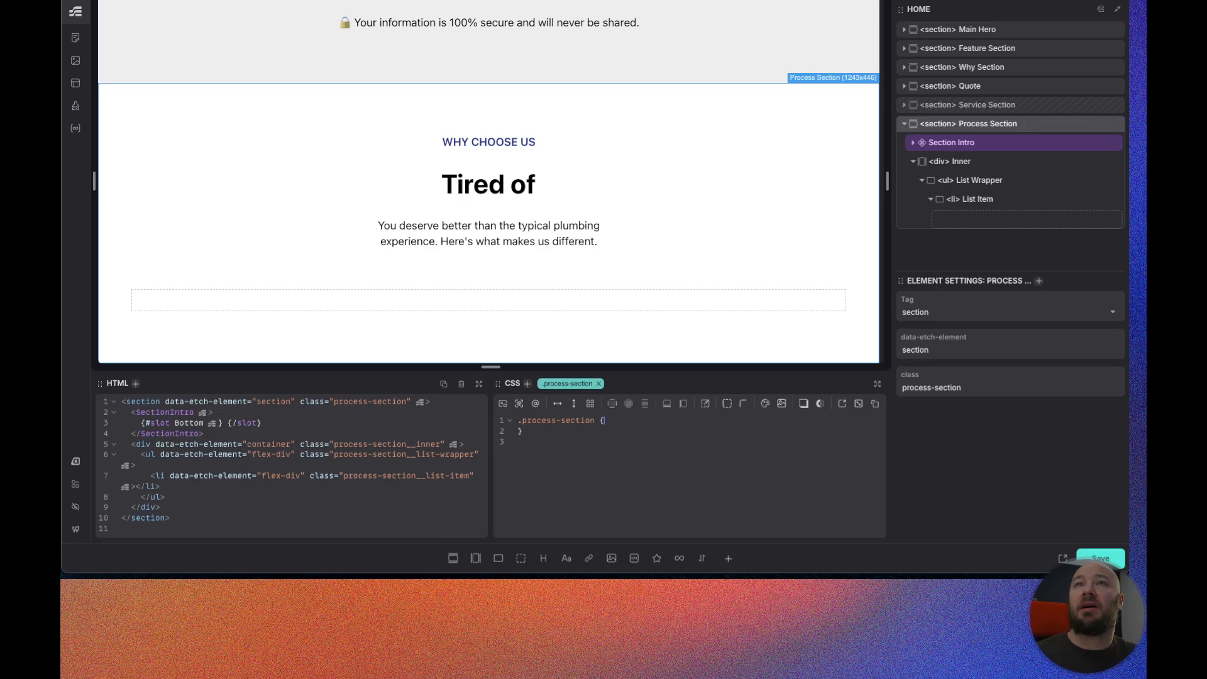
Check the process section's fill in the Figma design, then set the .process-section background to var(--secondary-dark) in Etch
click(439, 0)
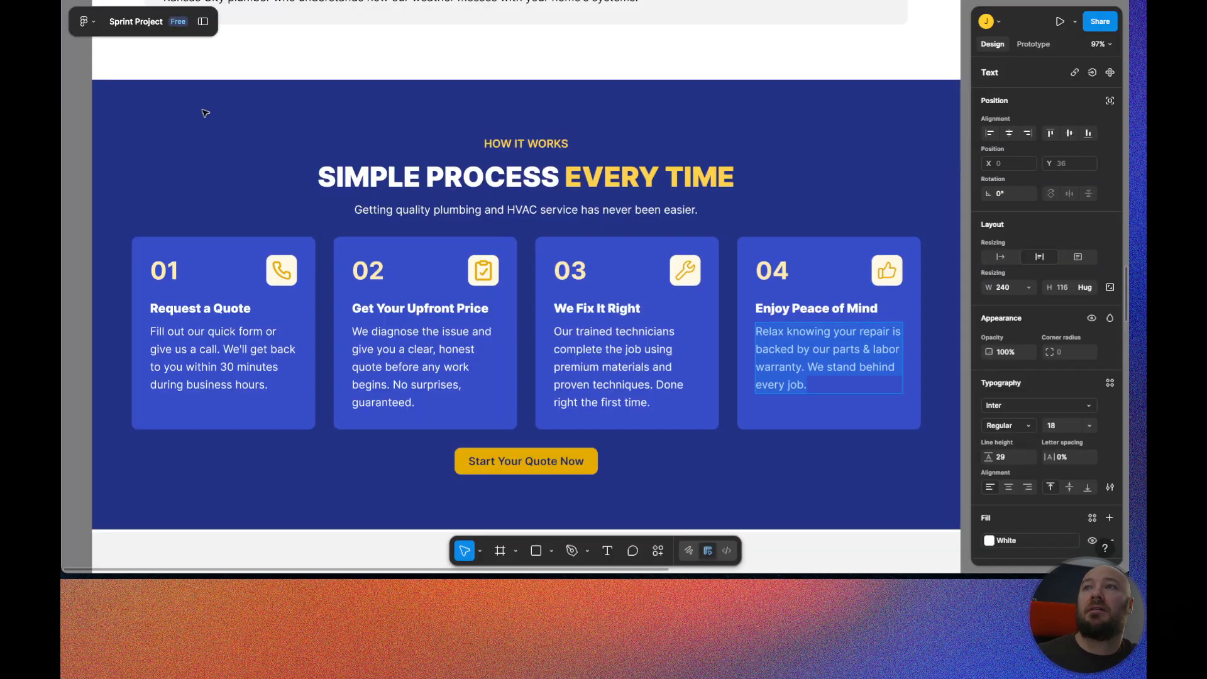
click(204, 109)
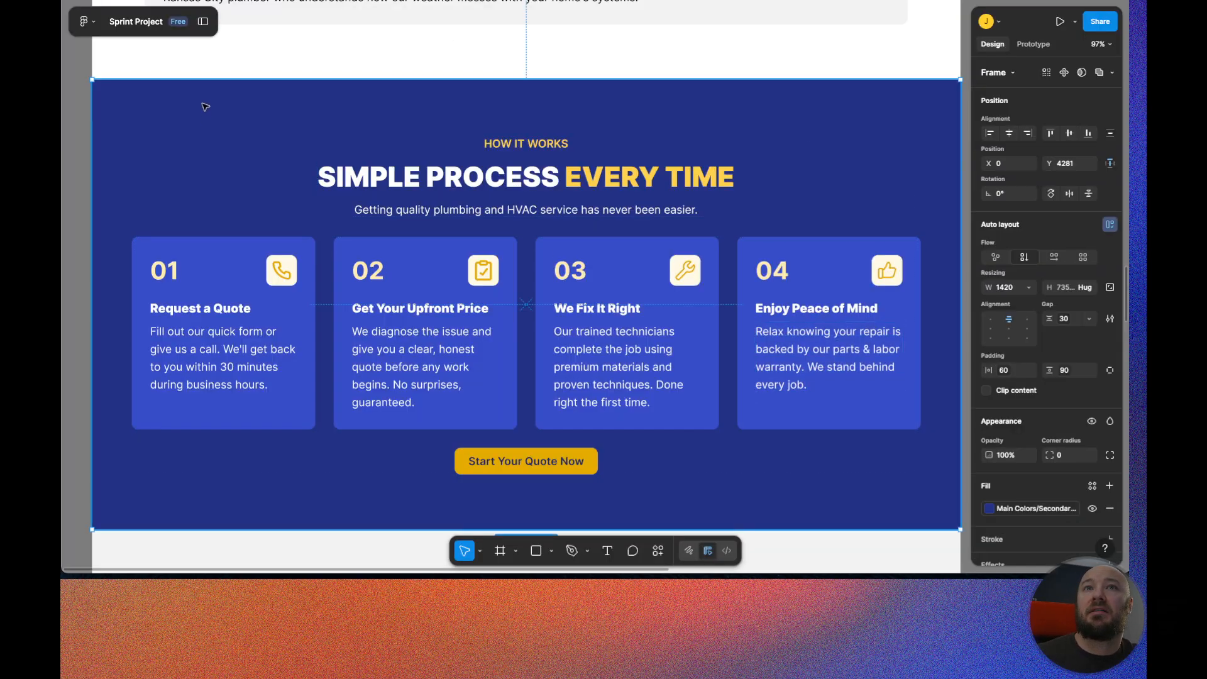
click(1030, 508)
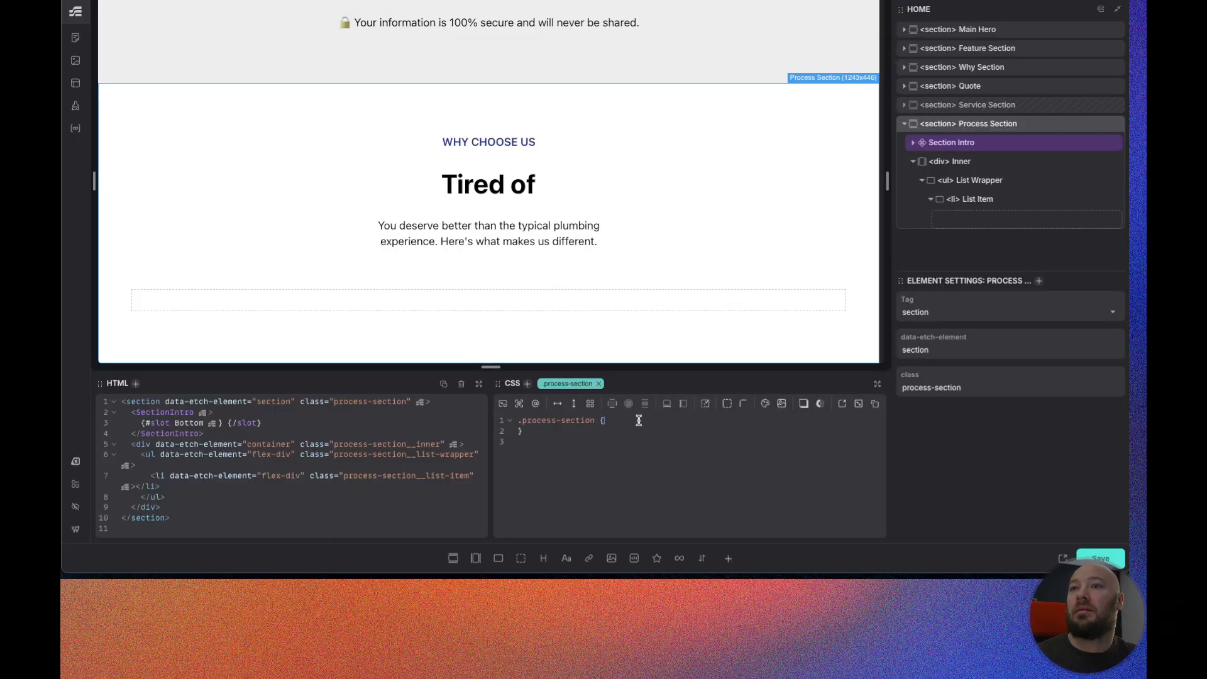
click(638, 421)
key(Return)
text(back)
key(Right)
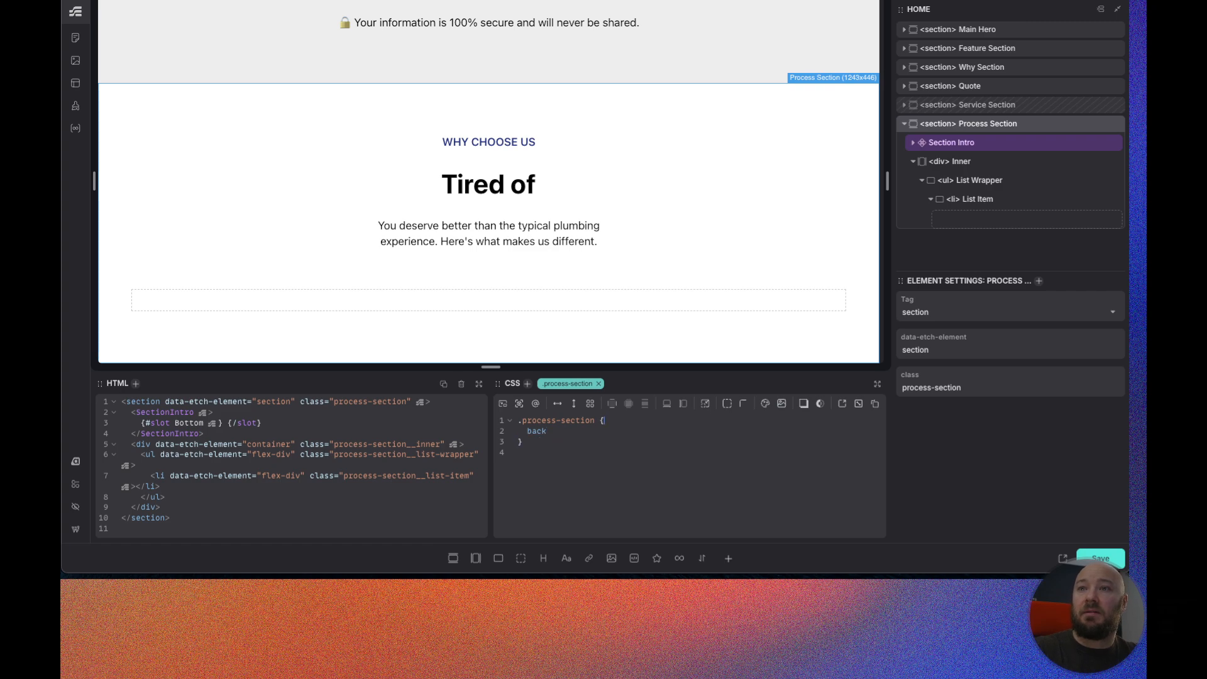
text(ground:)
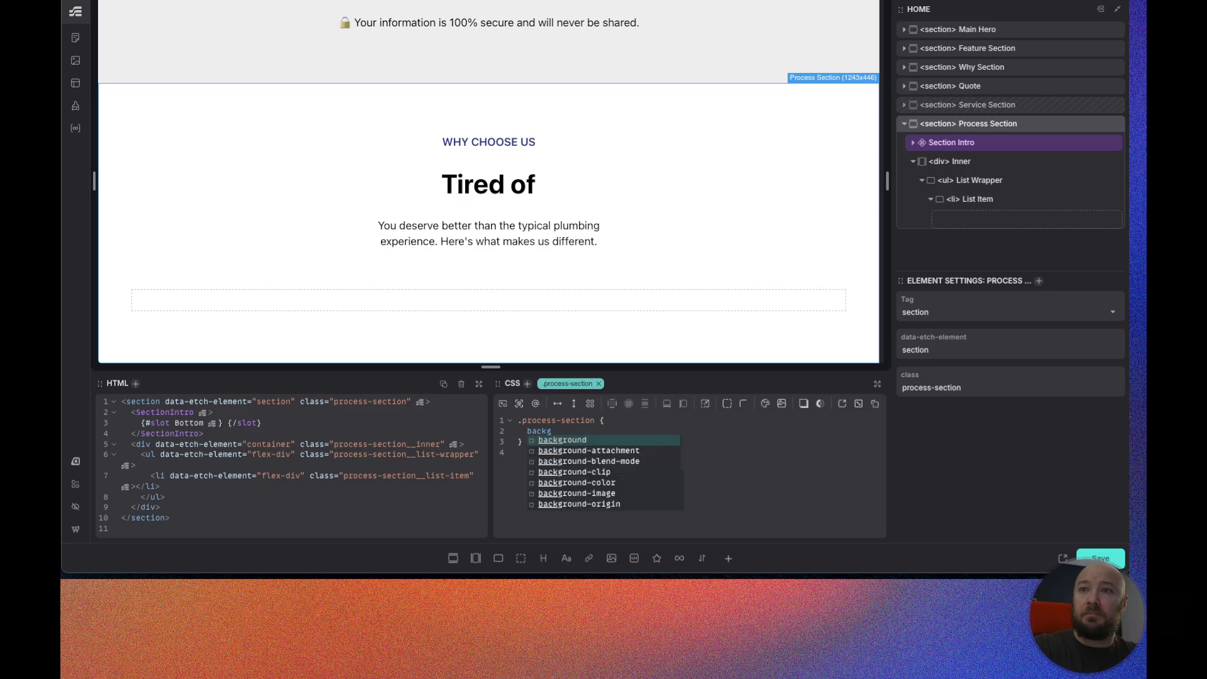
key(Return)
text(--secondary)
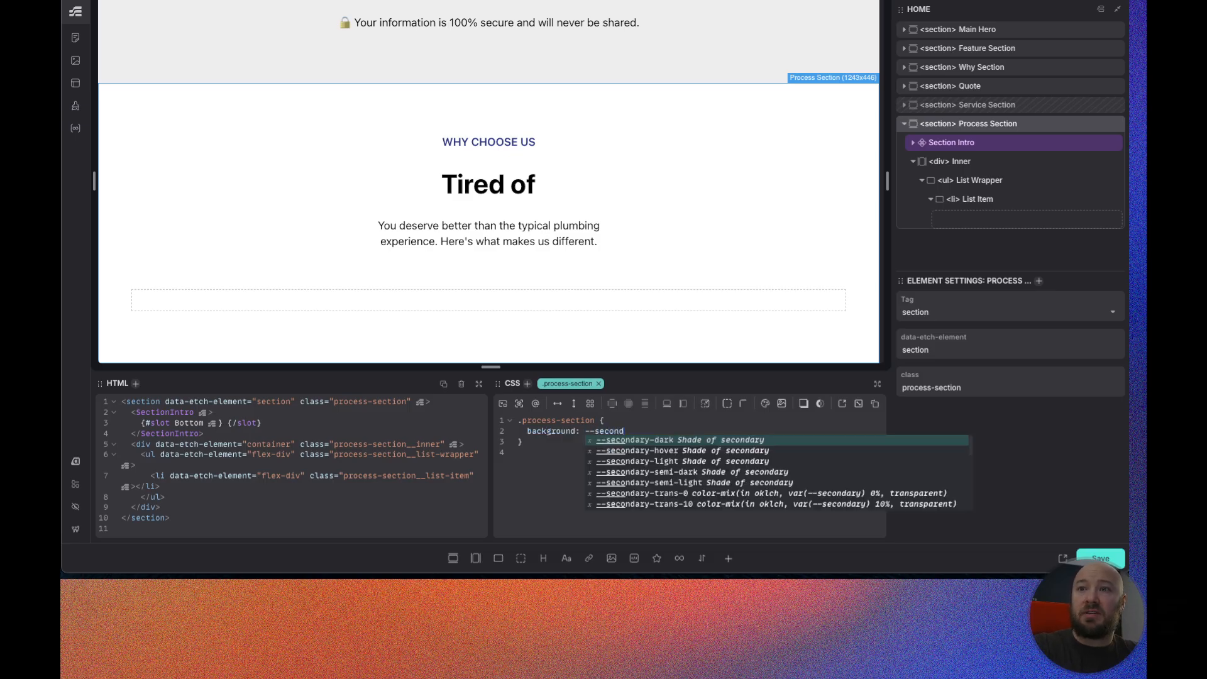
key(Return)
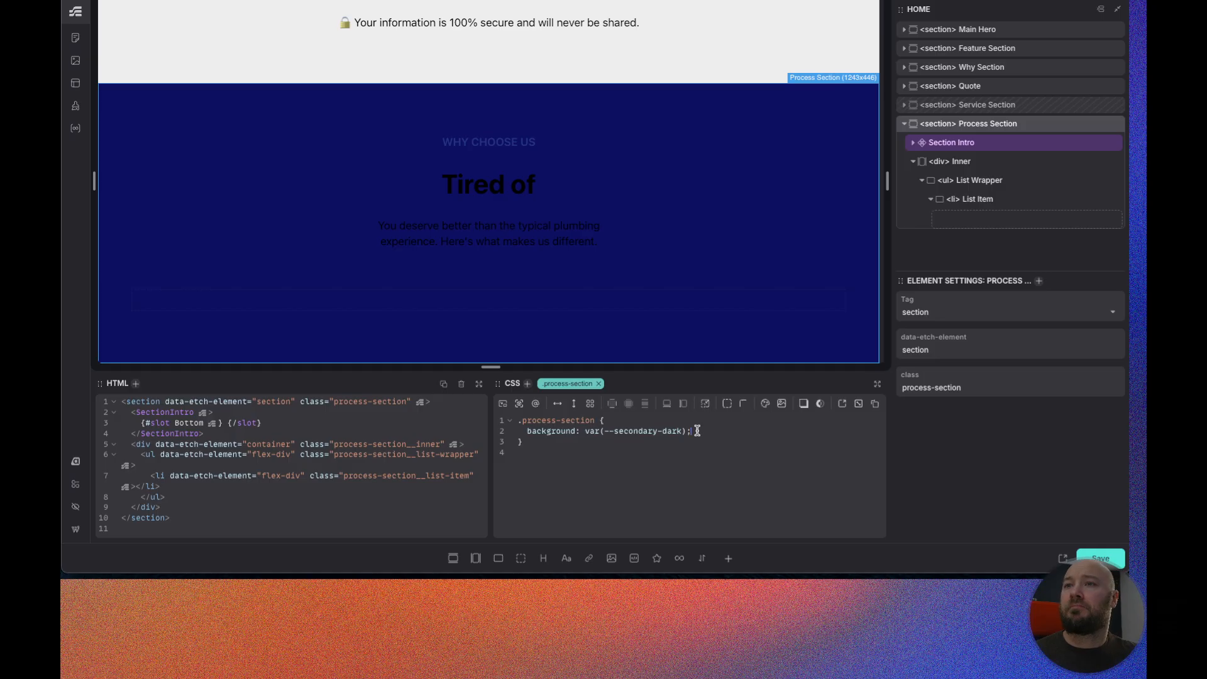
Set the theme of the Process Section's Section Intro component to Primary
click(1002, 147)
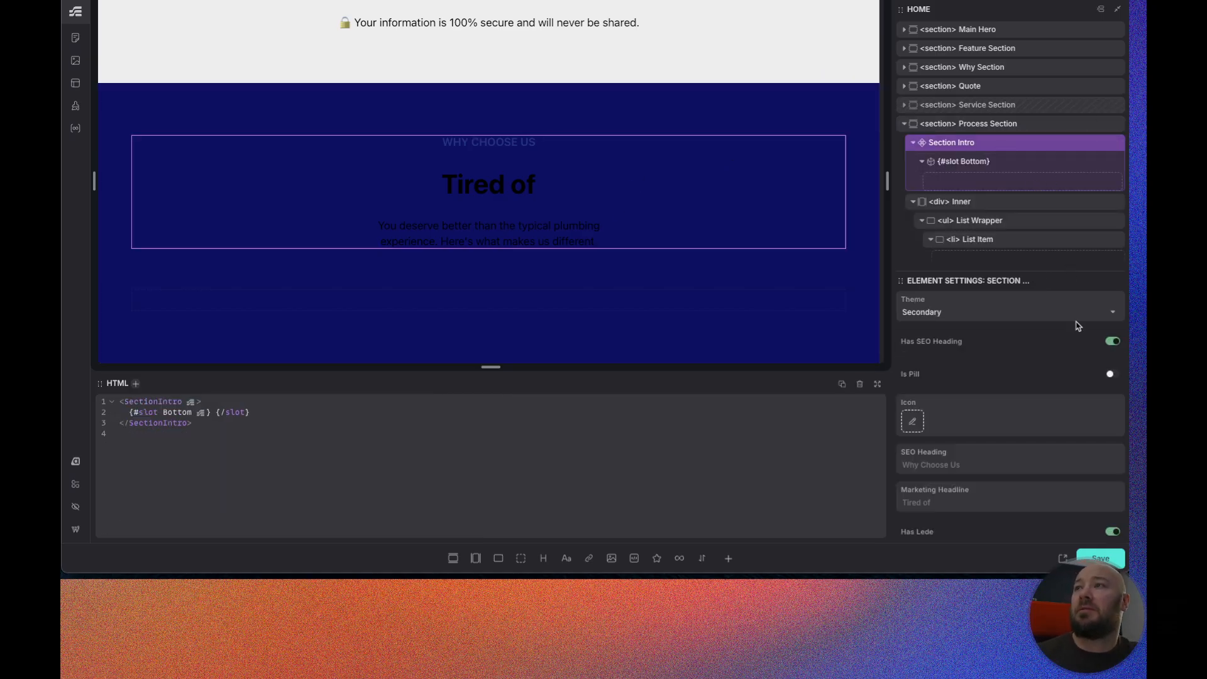
click(1116, 312)
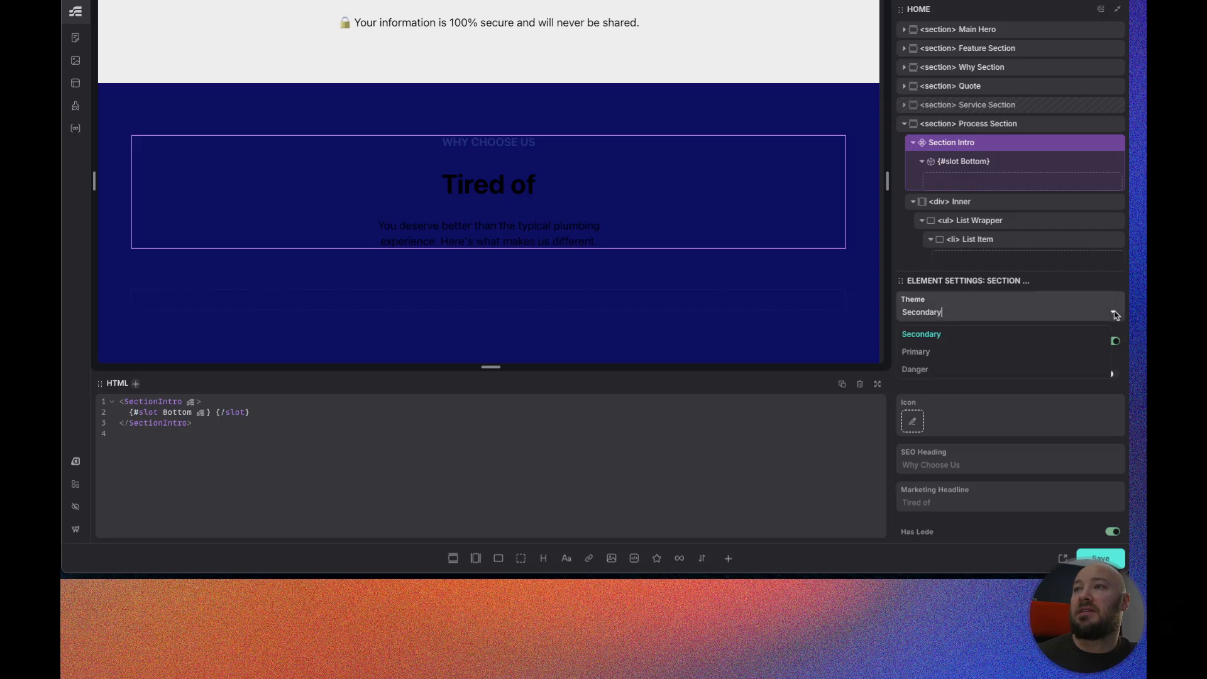
click(934, 354)
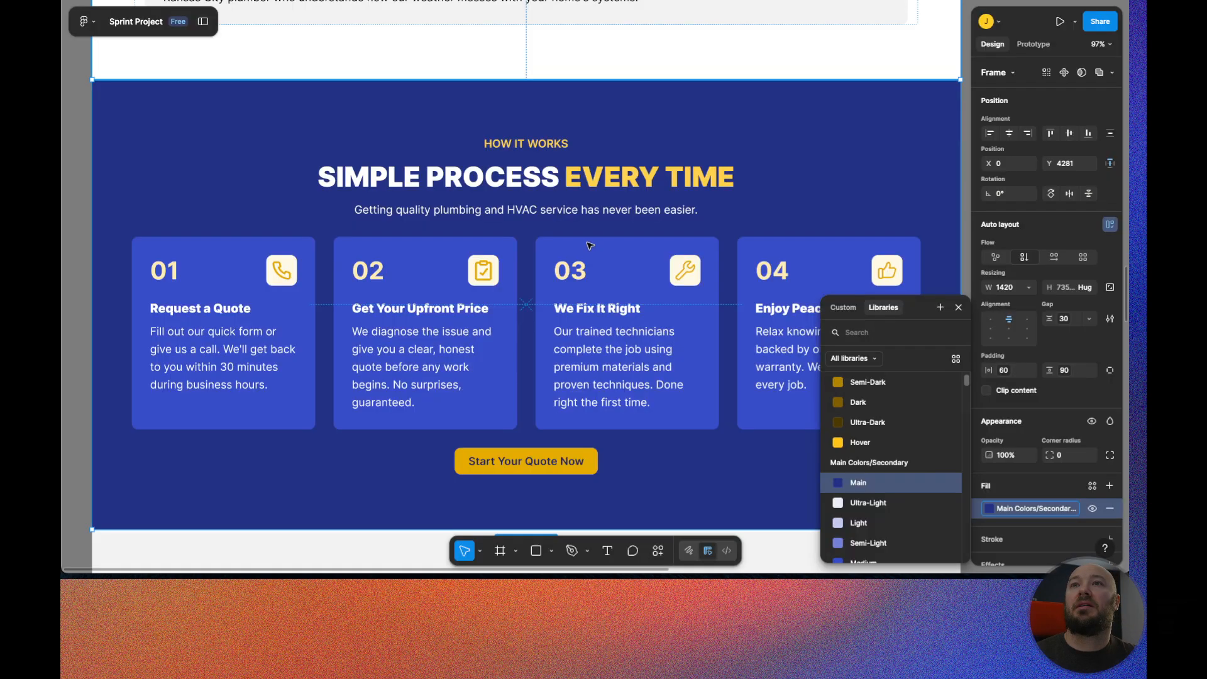
Copy the "HOW IT WORKS" text from the Figma design into the Section Intro's SEO Heading in Etch
click(525, 145)
click(526, 145)
double_click(526, 144)
key(ctrl+c)
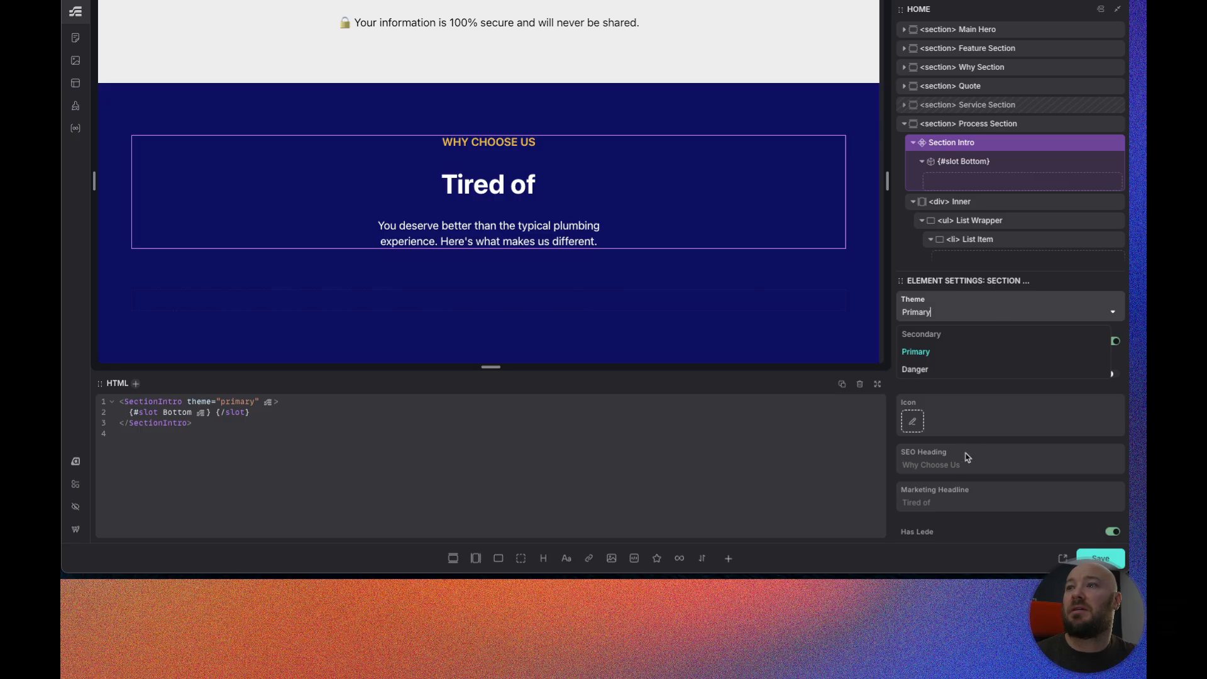
click(967, 457)
key(ctrl+v)
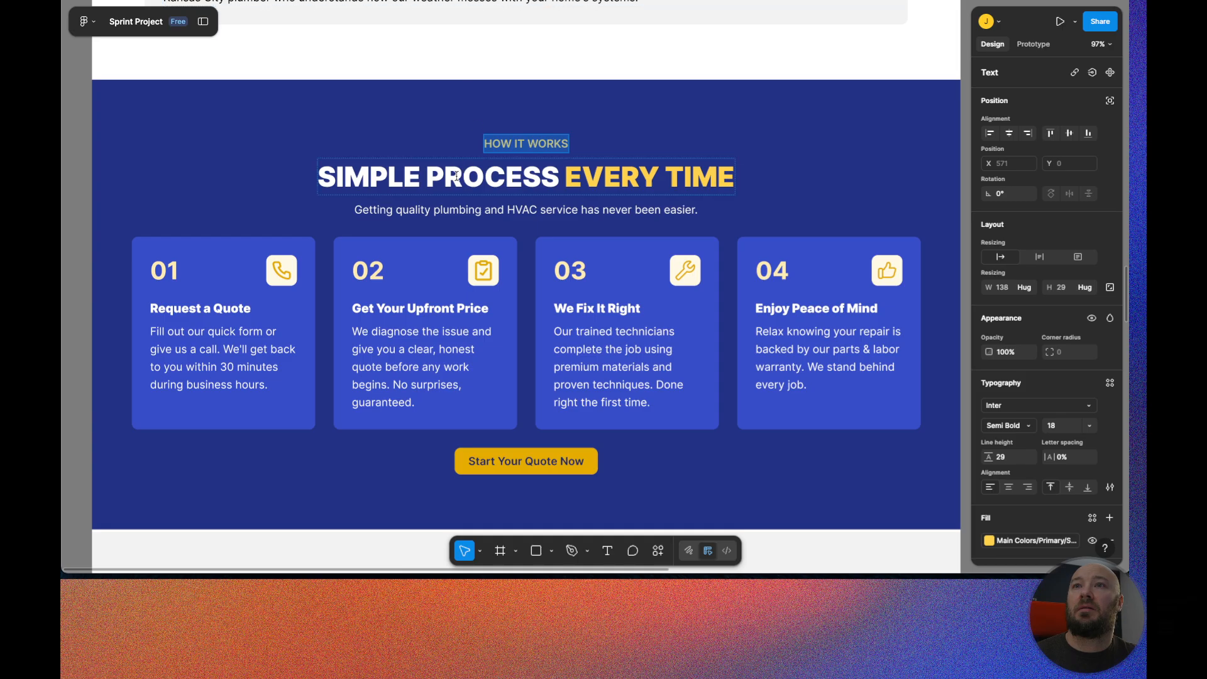
Copy "SIMPLE PROCESS EVERY TIME" from the Figma design into the Section Intro's Marketing Headline in Etch
triple_click(456, 176)
key(ctrl+c)
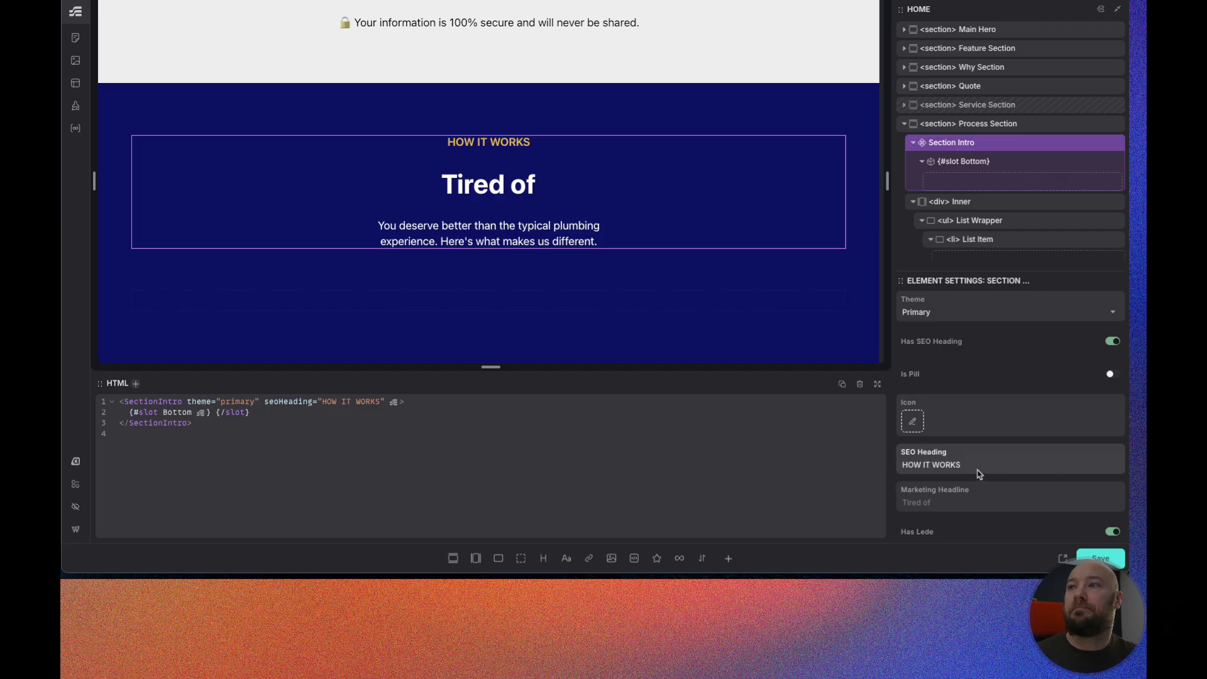
scroll(985, 190, down, 1)
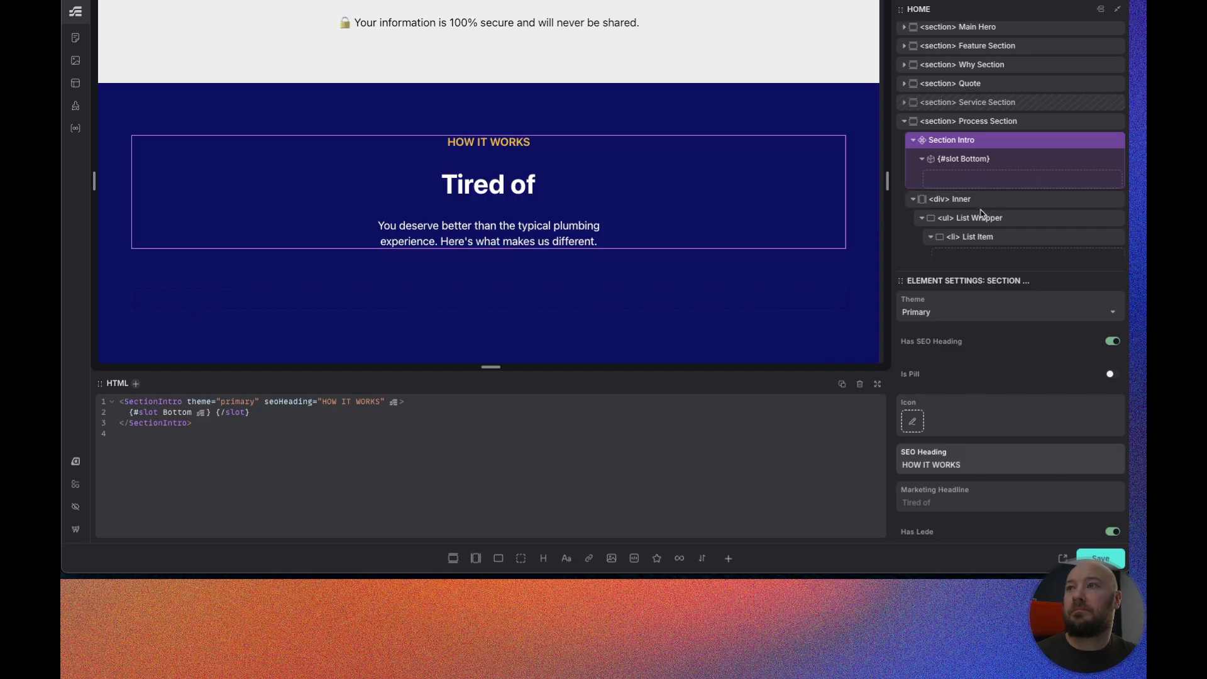
click(982, 502)
key(ctrl+v)
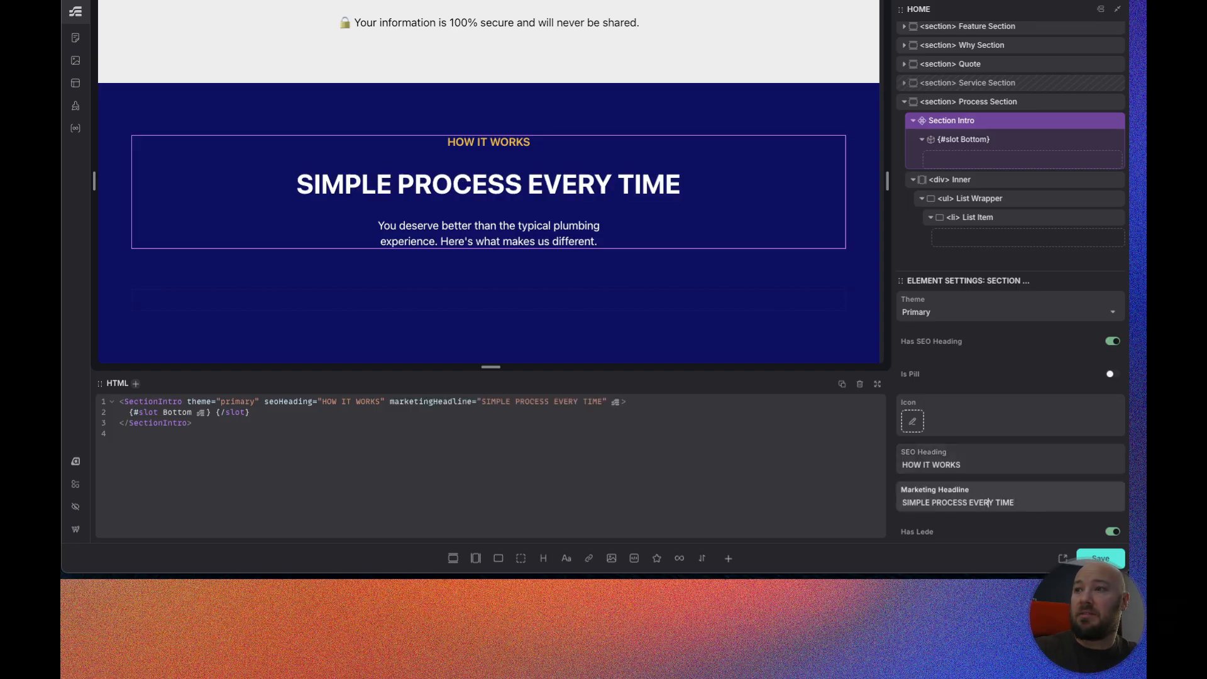
Wrap the words "EVERY TIME" in the Marketing Headline in <span> tags
text(<>)
key(Left)
text(span)
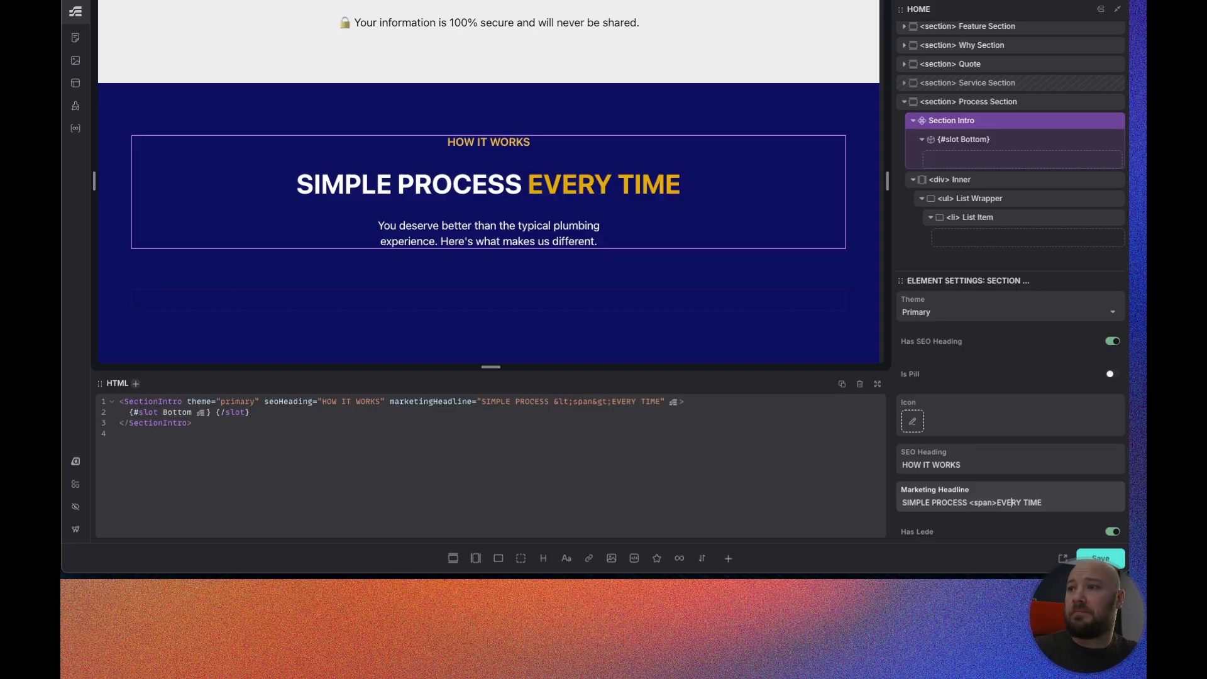
text(<>)
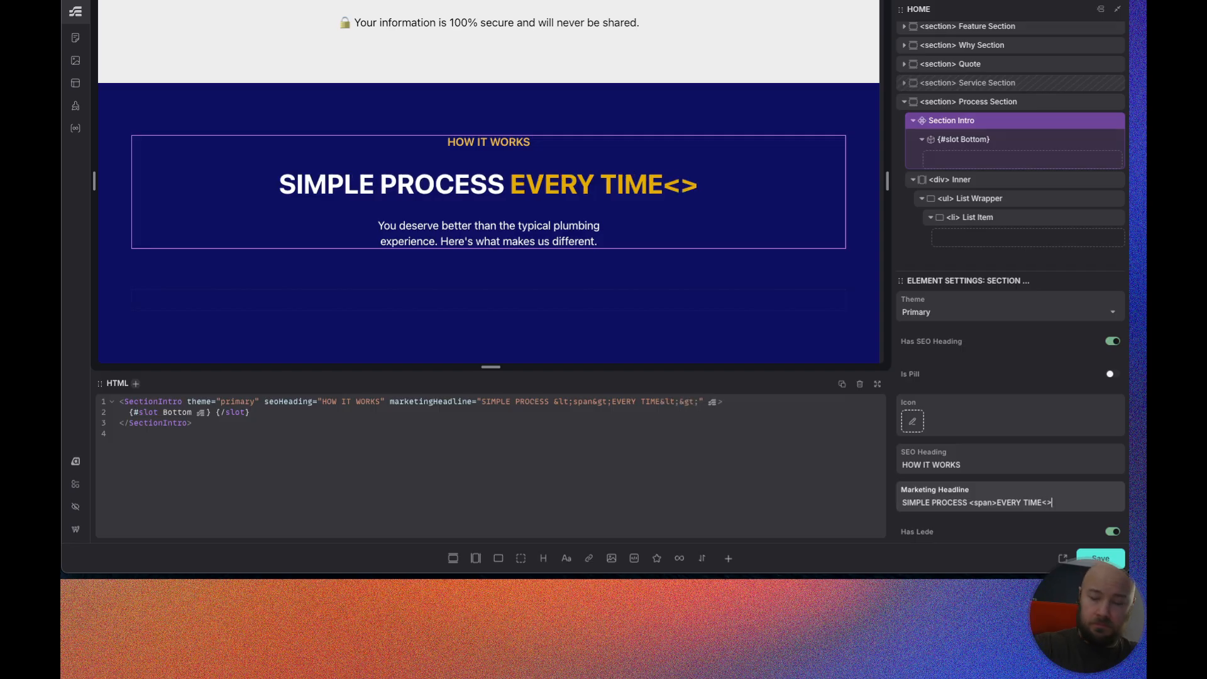
text(/span)
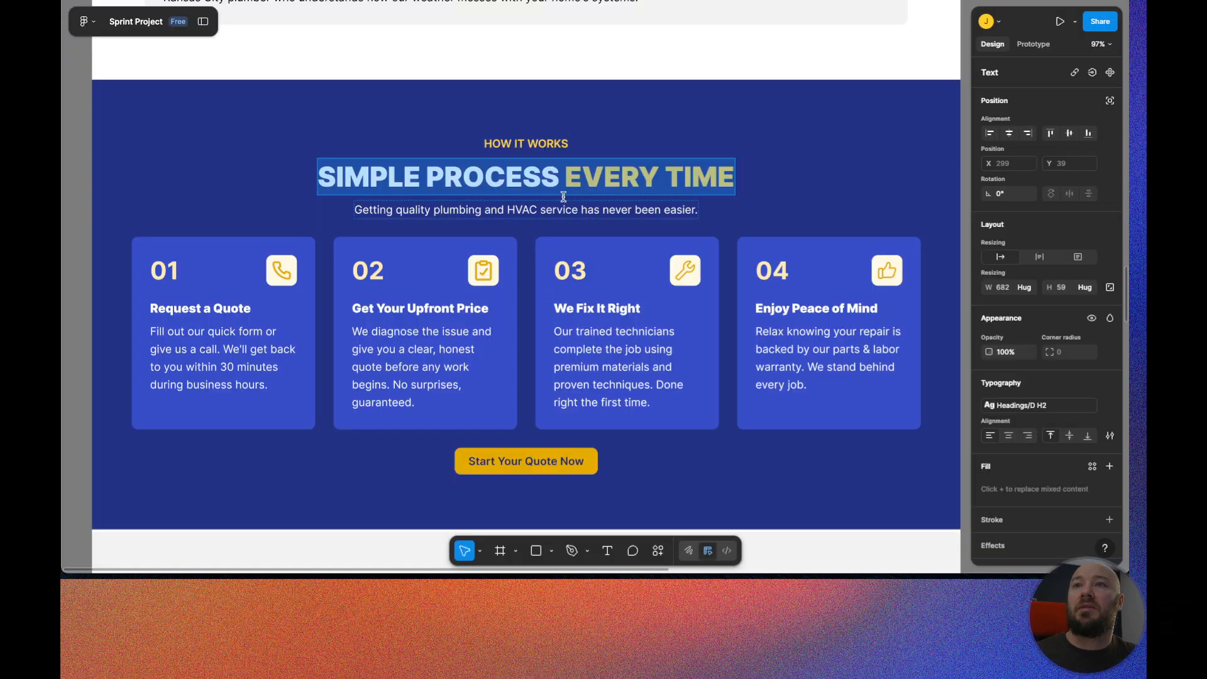
Set the Section Intro's Lede to the Figma text "Getting quality plumbing and HVAC service has never been easier."
double_click(558, 209)
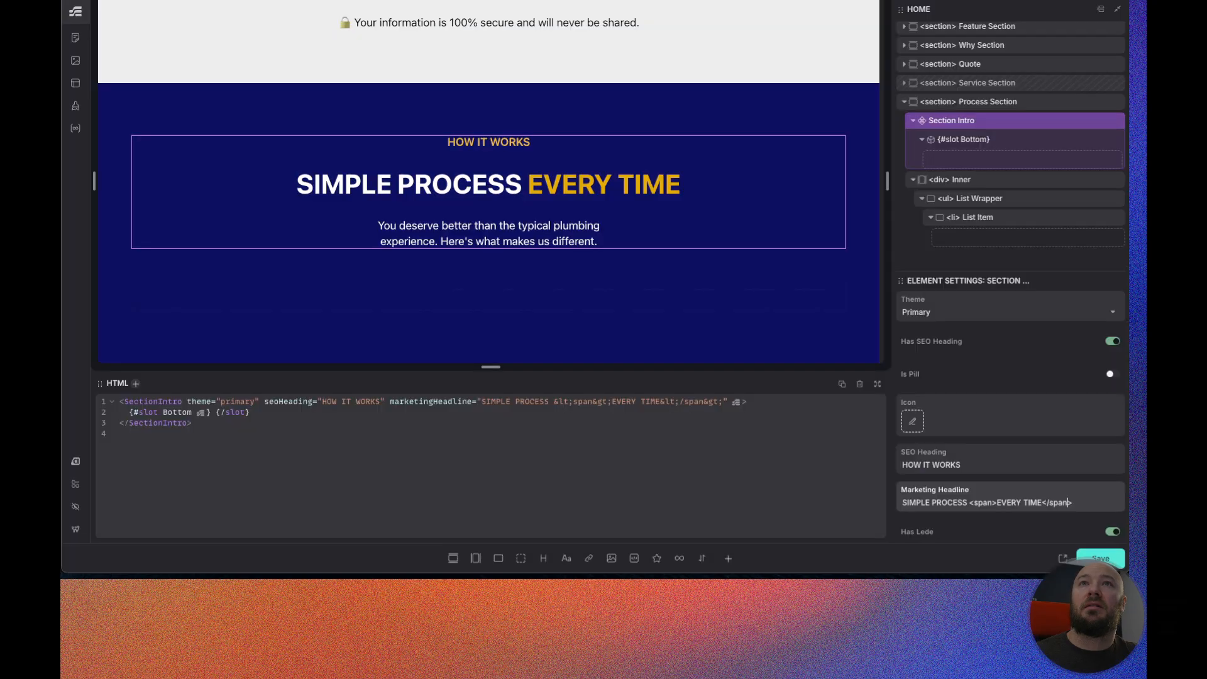
scroll(973, 474, down, 2)
click(962, 492)
text(Getting quality plumbing and HVAC service has never been easier.)
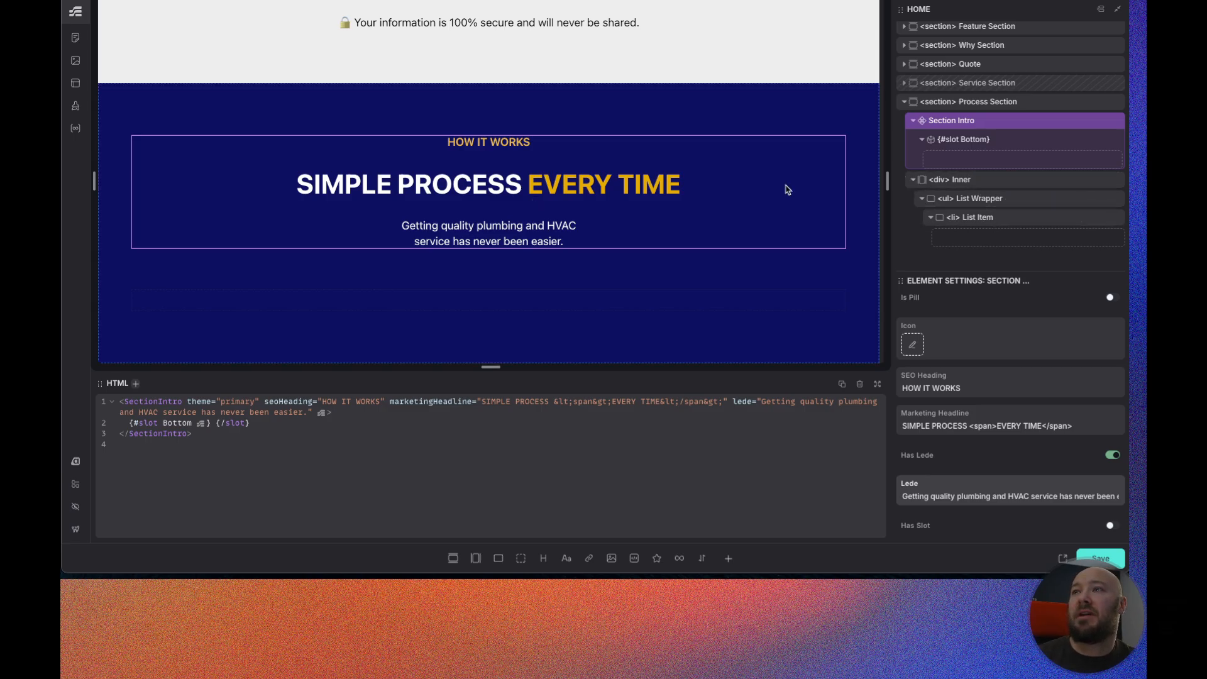
Add a flex div inside the List Item and name it Process Card
click(1011, 183)
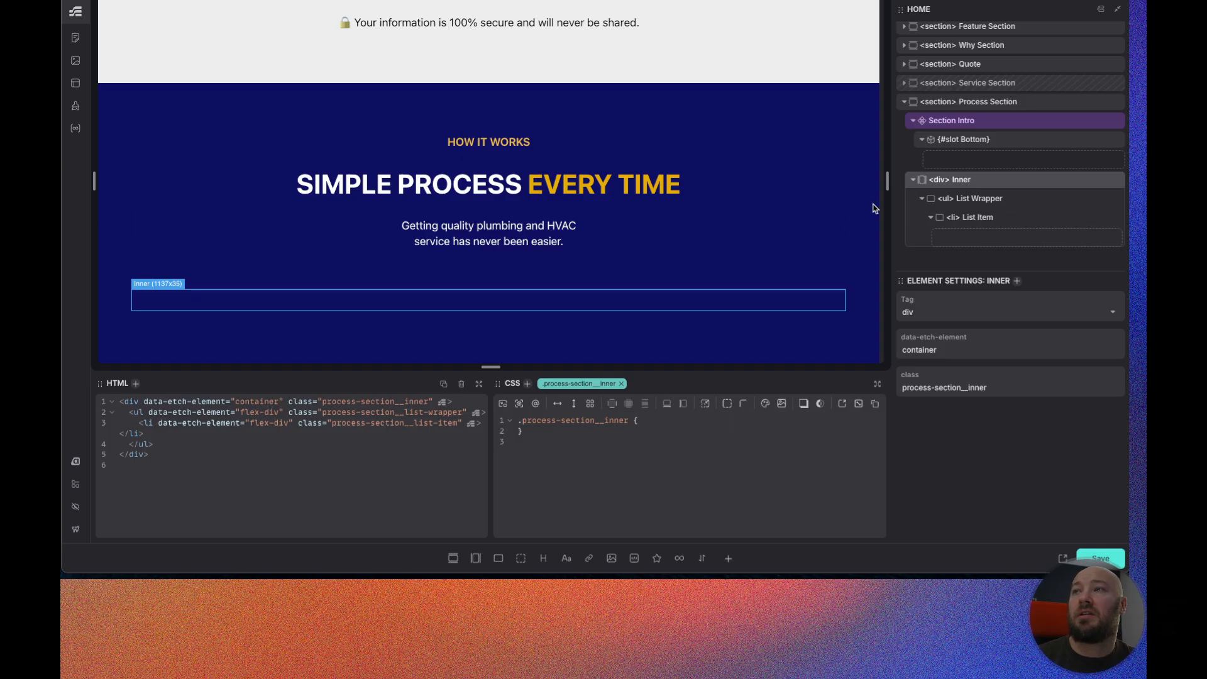
click(1017, 222)
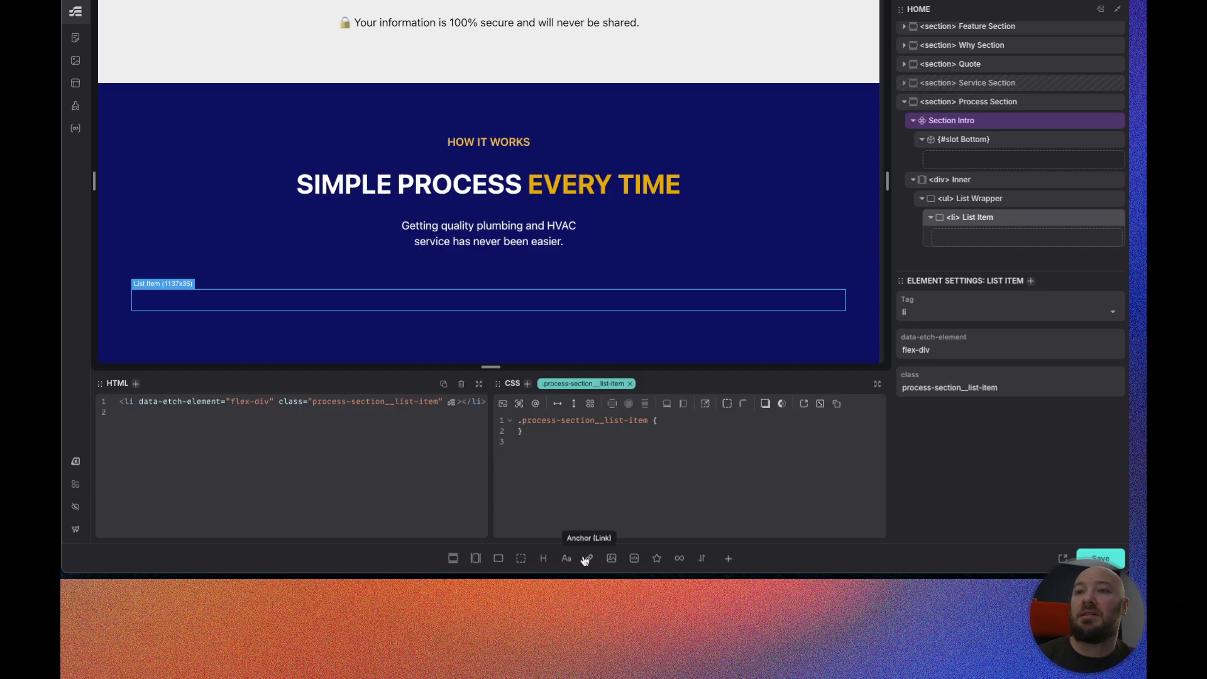
click(499, 559)
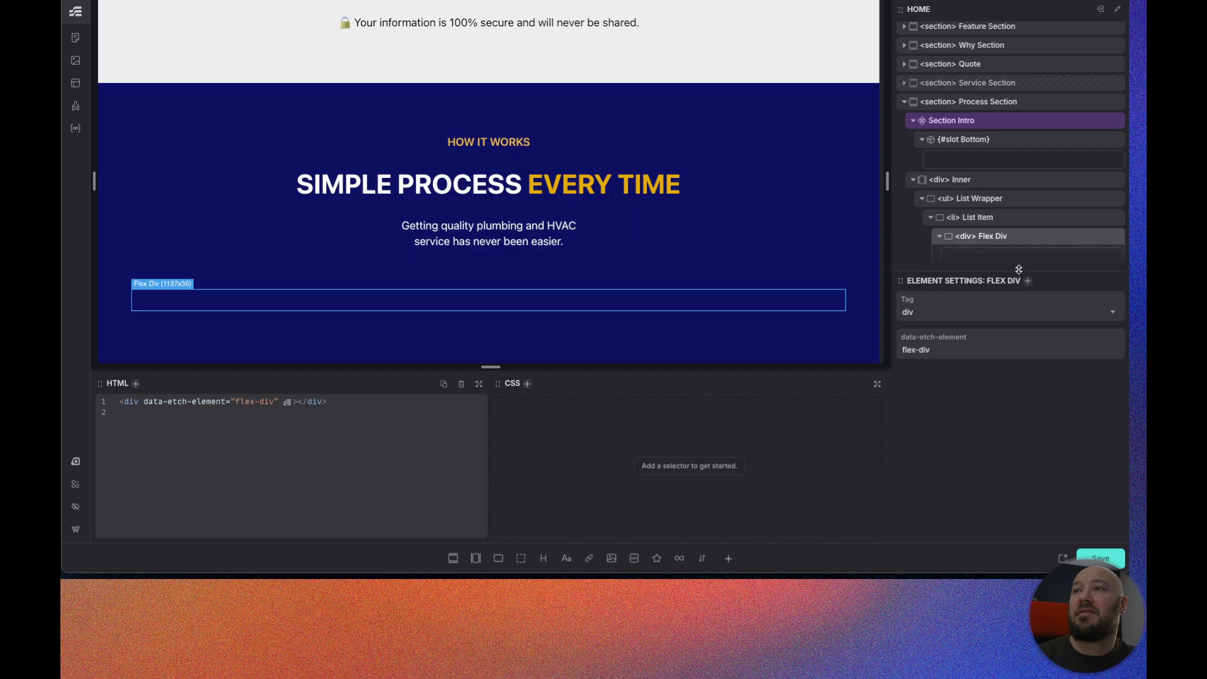
scroll(1007, 226, down, 1)
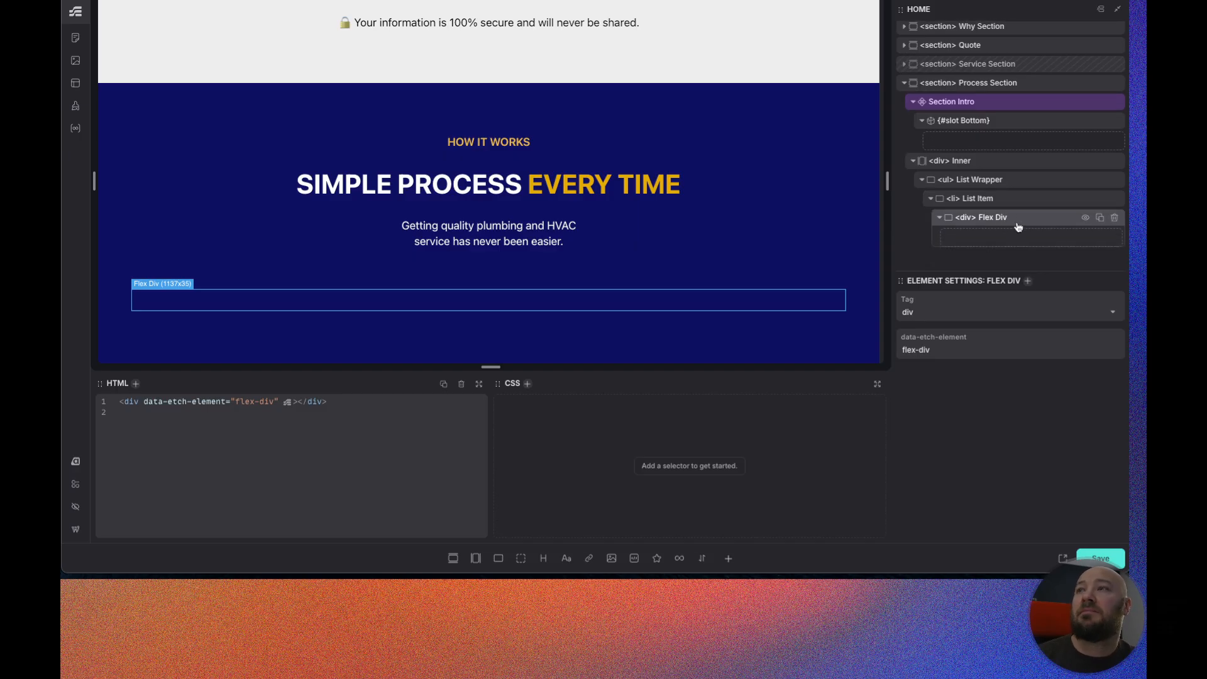
text(Process Card)
Add two flex divs inside the Process Card and name the first one Content Wrapper
click(498, 559)
click(498, 558)
scroll(1017, 249, down, 2)
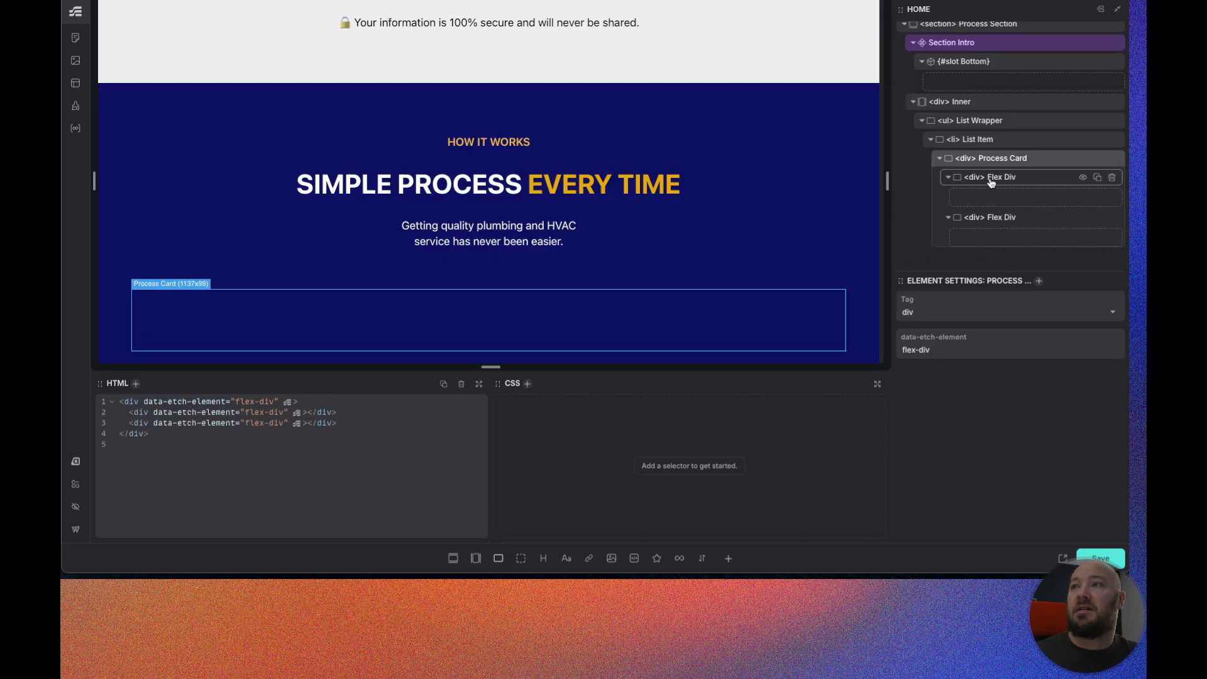
double_click(994, 179)
text(Content WRapper)
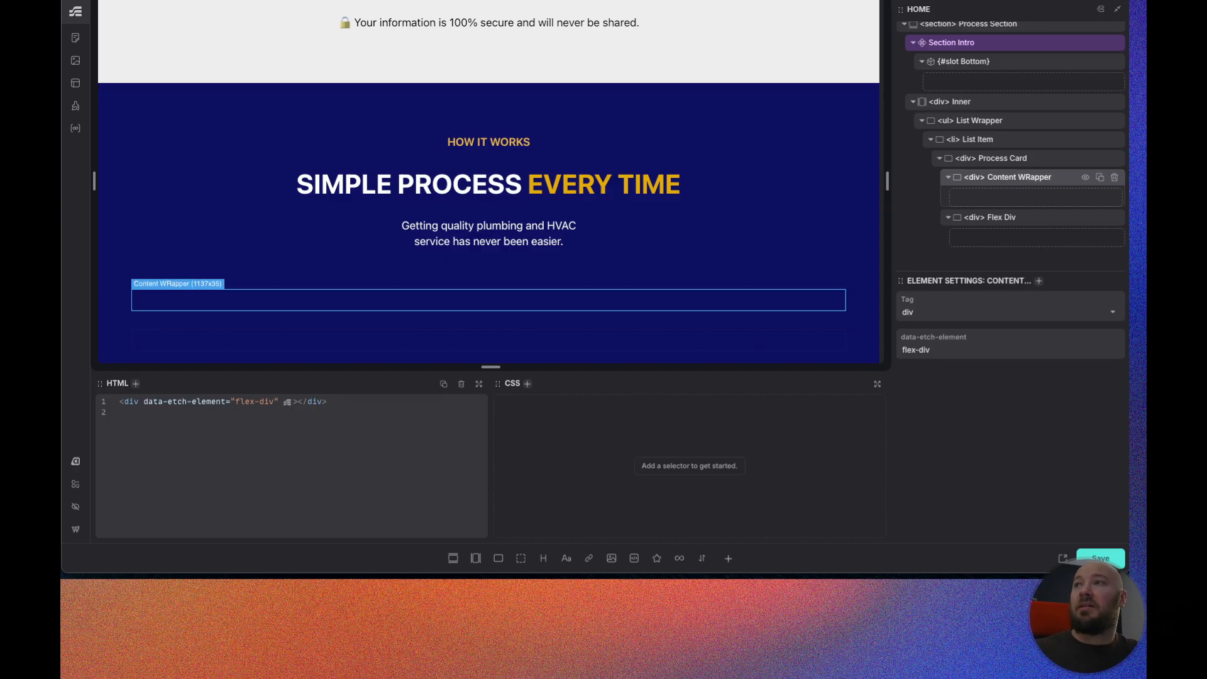
key(BackSpace)
text(r)
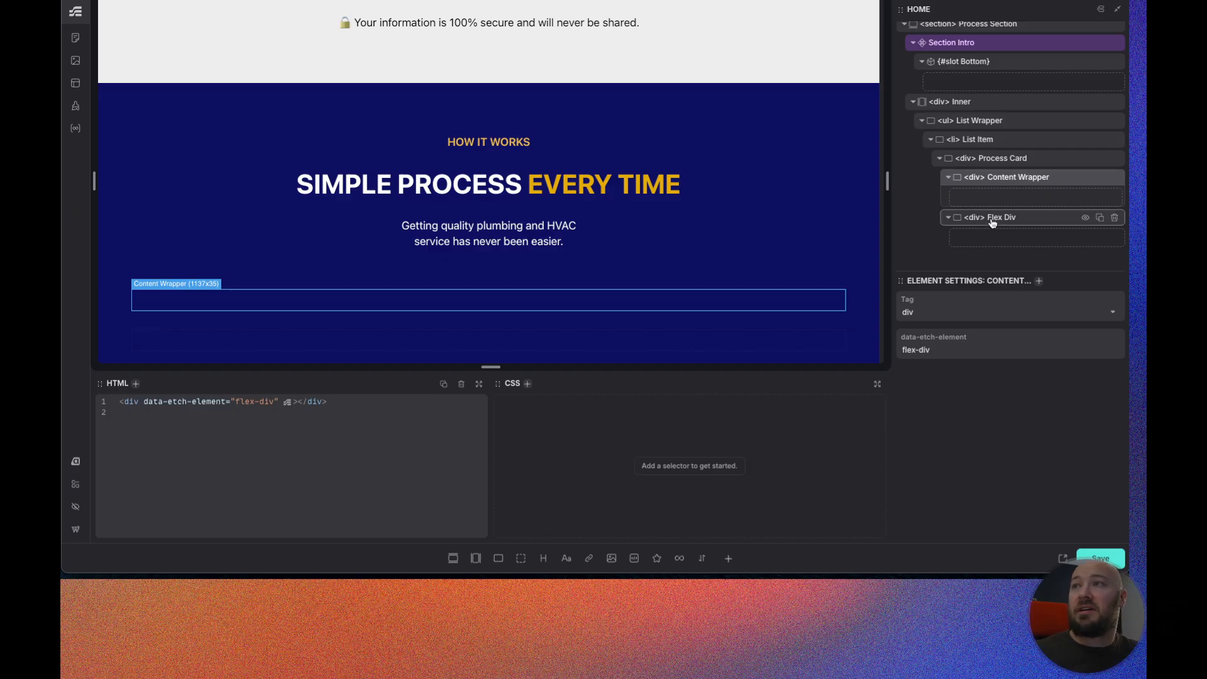
Name the Process Card's second flex div Counter Wrapper and add a plain div inside it
double_click(995, 220)
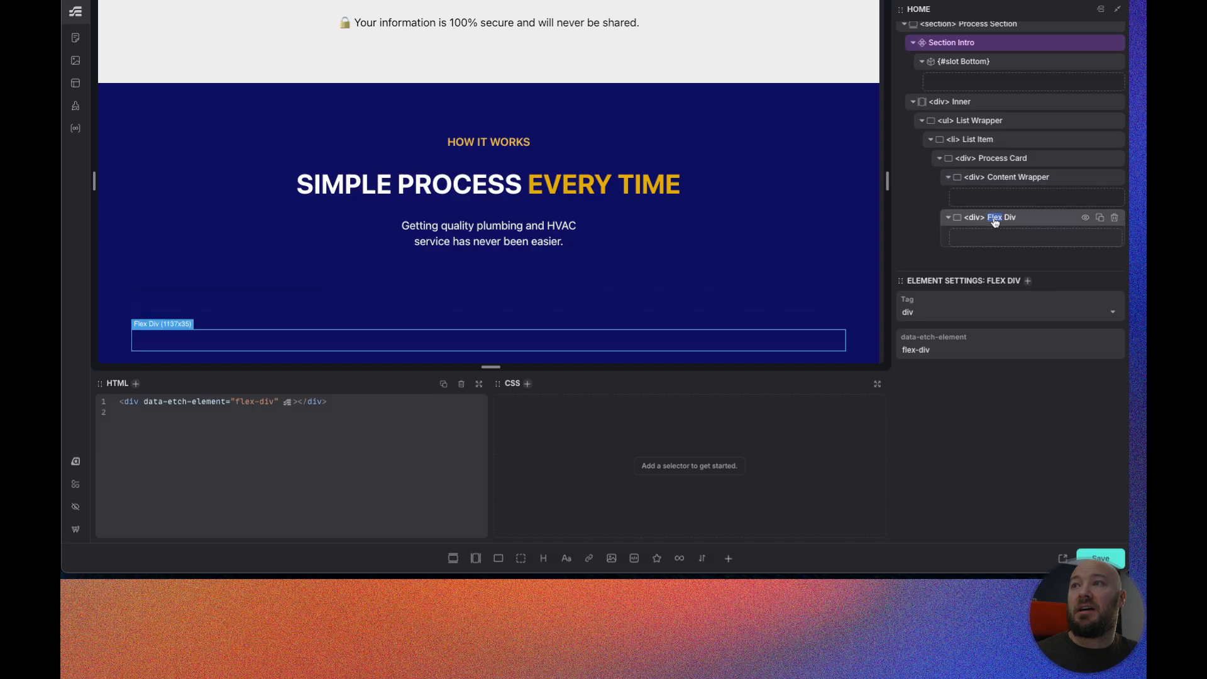
scroll(635, 274, down, 1)
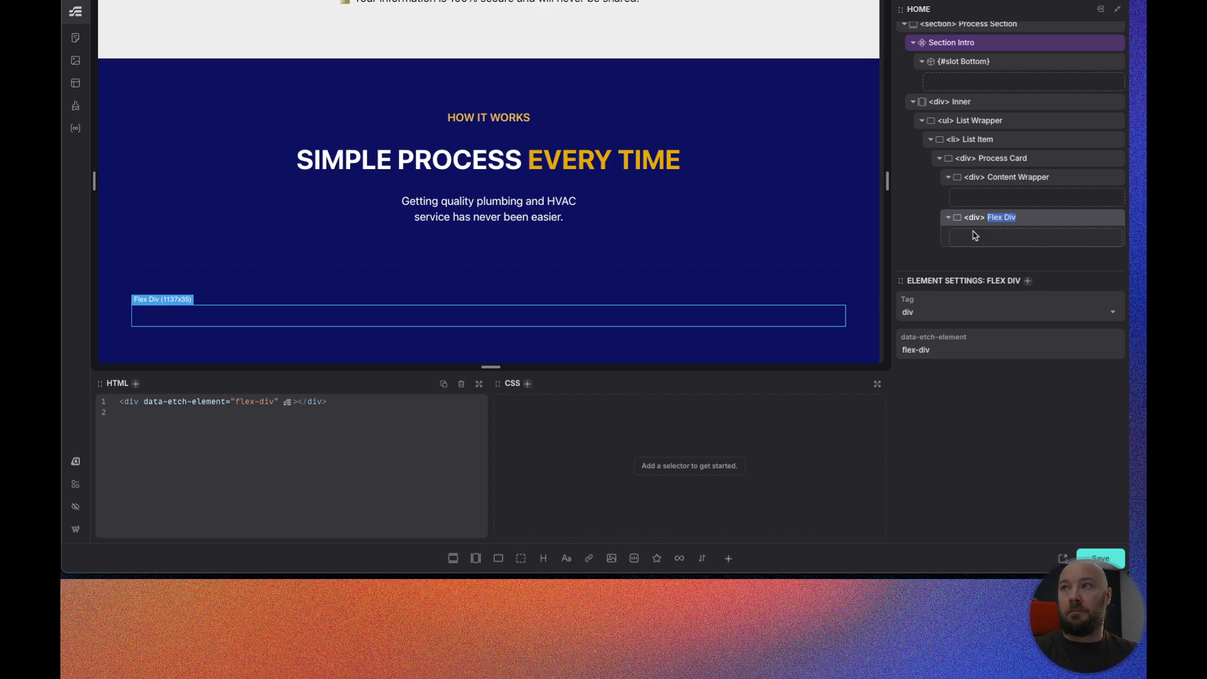
text(Counter Wrapper)
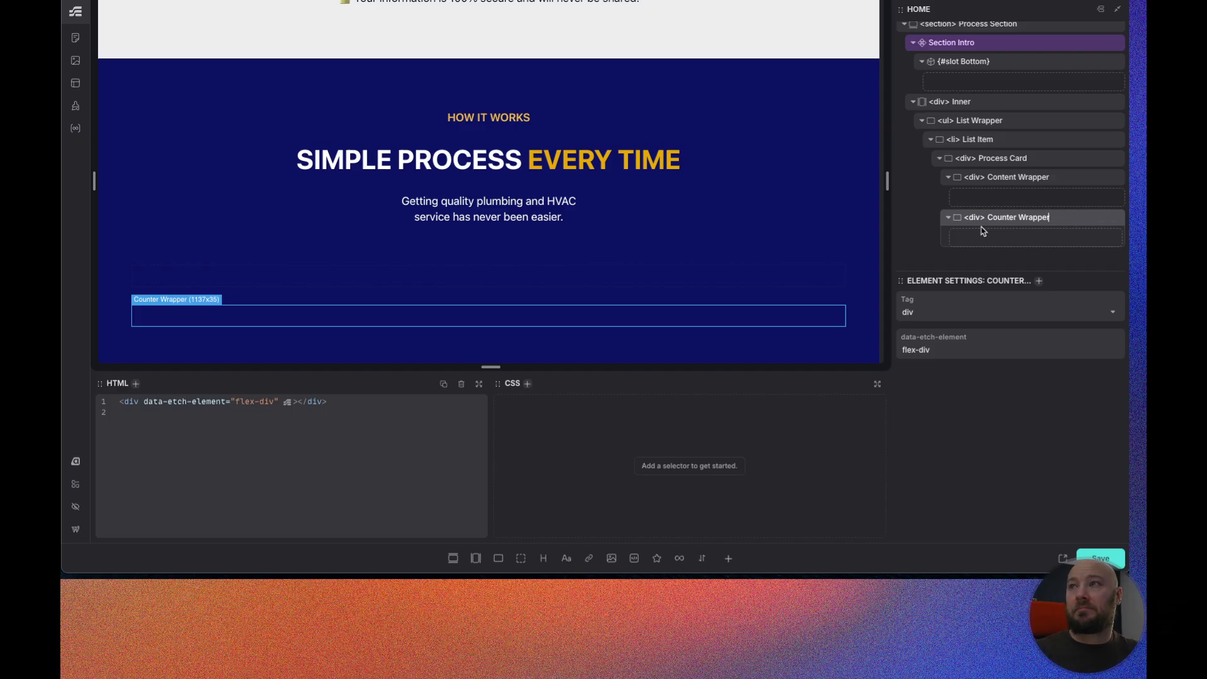
click(521, 559)
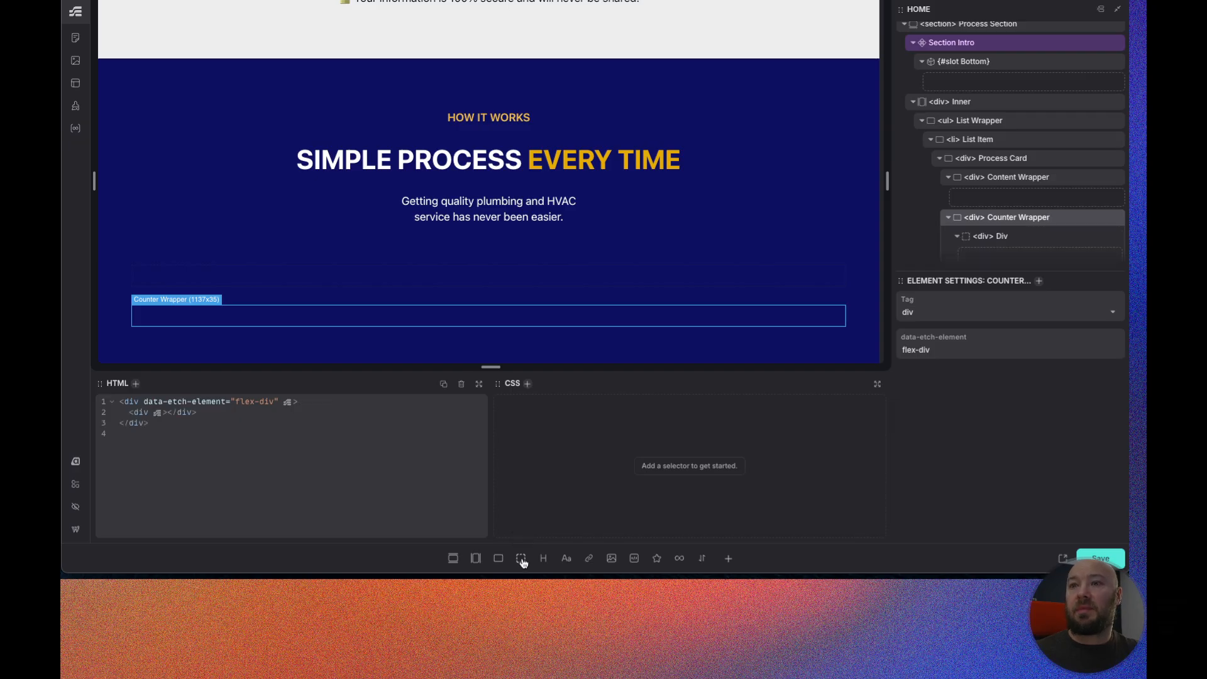
click(992, 236)
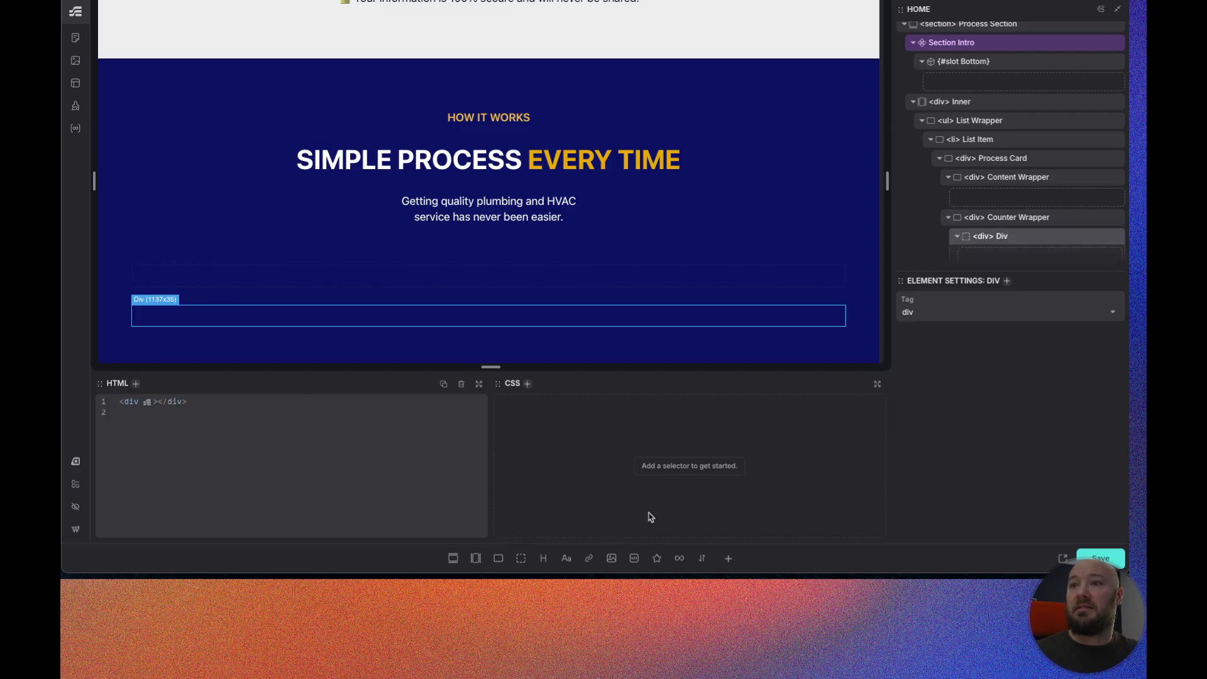